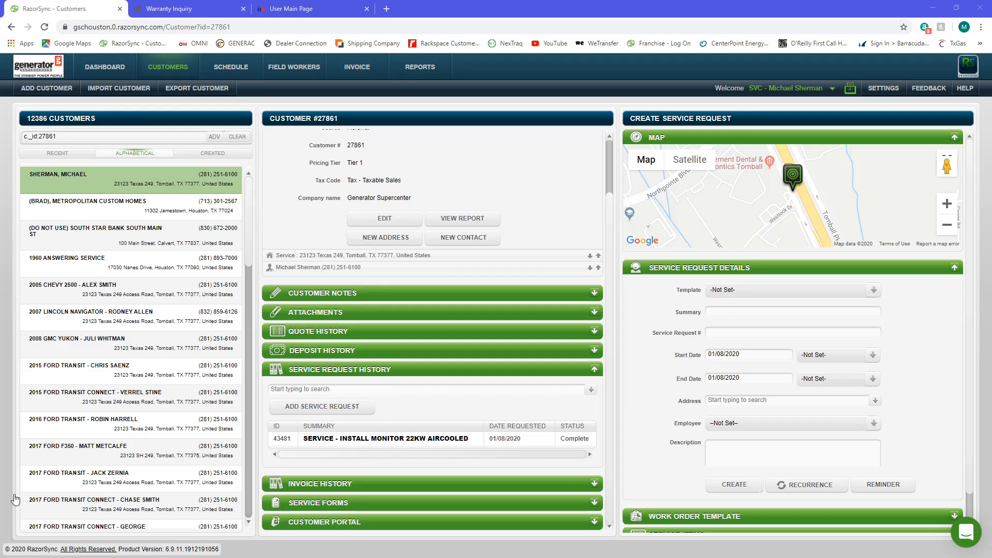
Step: Replace the customer's Customer # with the GenMon number and save the change
{"action": "scroll", "coordinate": [312, 284], "scroll_direction": "up", "scroll_amount": 1}
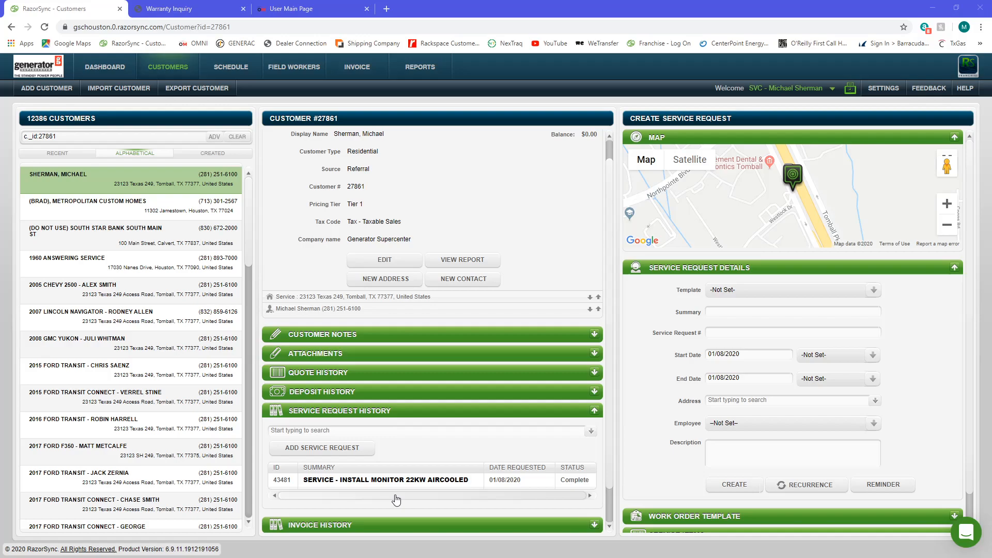
{"action": "left_click", "coordinate": [360, 261]}
{"action": "left_click_drag", "start_coordinate": [375, 206], "coordinate": [348, 206]}
{"action": "type", "text": "Genmon"}
{"action": "type", "text": "$"}
{"action": "type", "text": "#"}
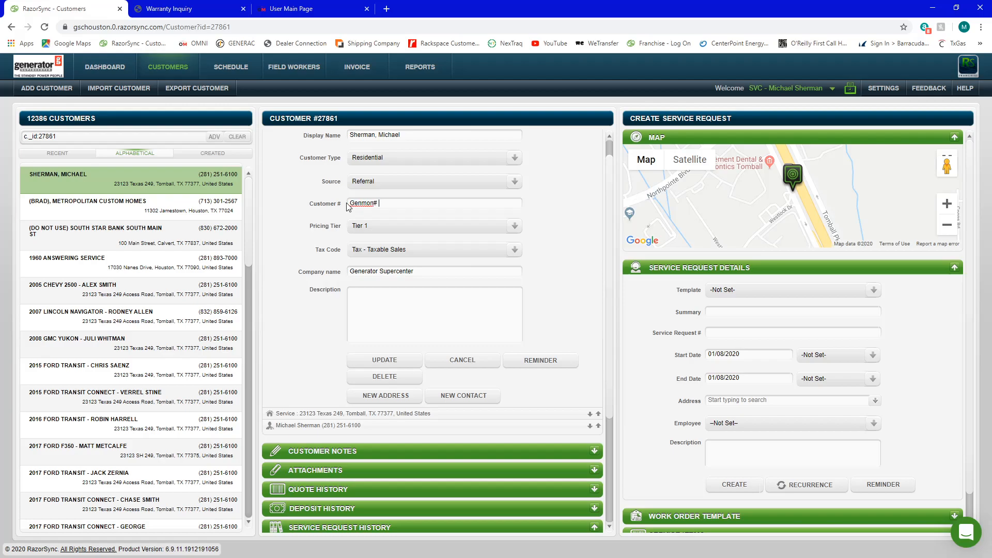
{"action": "type", "text": " 45678"}
{"action": "left_click", "coordinate": [383, 362]}
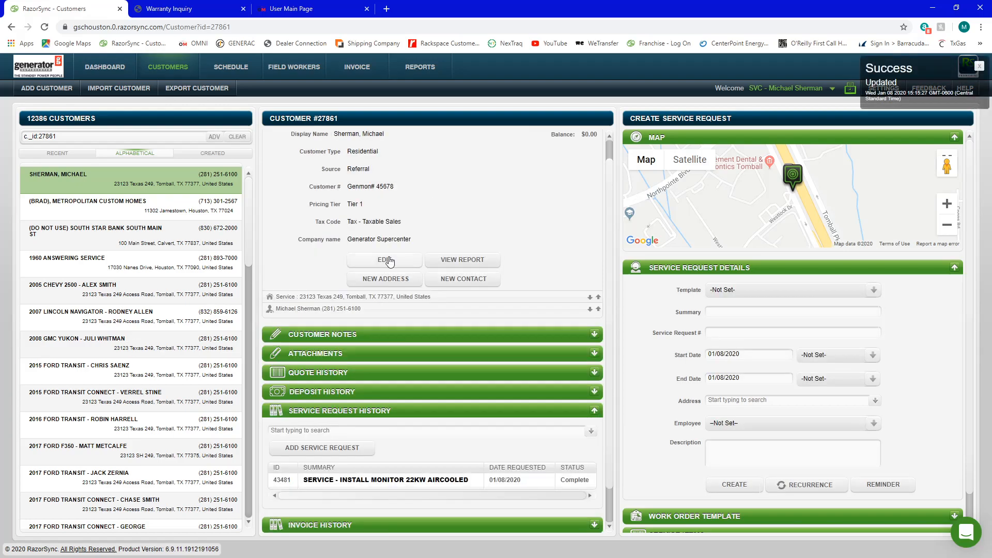
Step: Enter the GenMon number and 'Serial # 300123456' in the customer description
{"action": "left_click", "coordinate": [390, 262]}
{"action": "type", "text": "Genmon "}
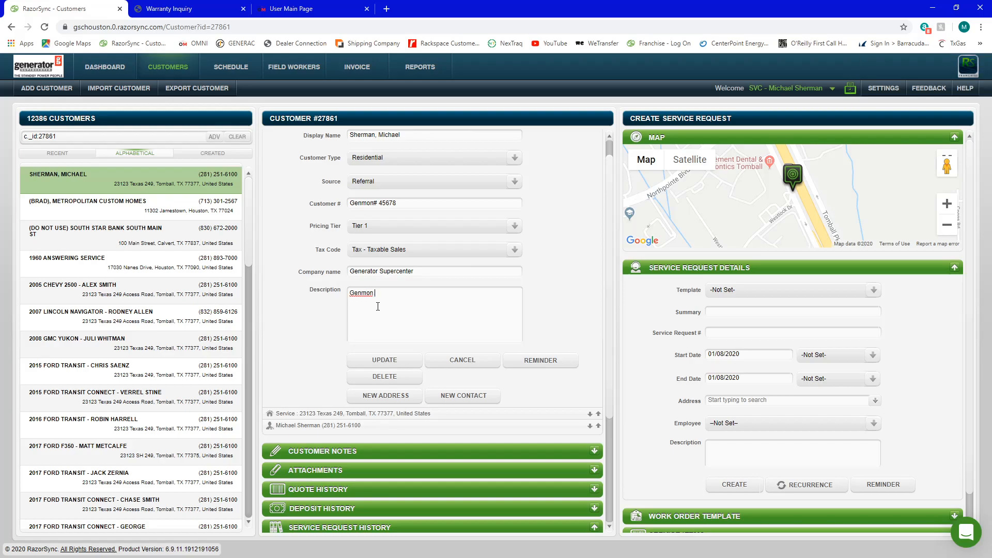
{"action": "type", "text": "# 45678"}
{"action": "type", "text": "Serial # 300123456"}
Step: Save the customer description, then browse the service request templates without choosing one
{"action": "left_click", "coordinate": [378, 361]}
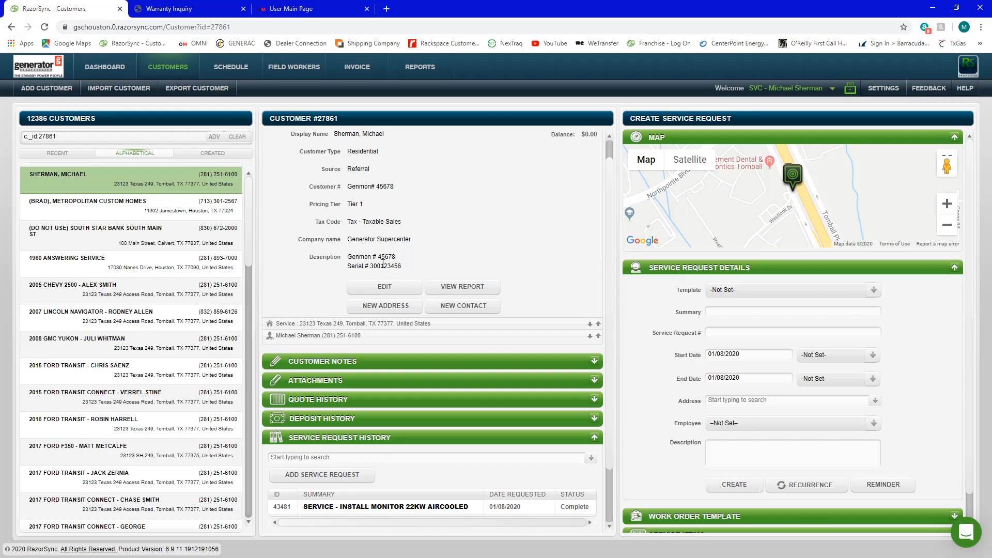
{"action": "scroll", "coordinate": [450, 377], "scroll_direction": "down", "scroll_amount": 2}
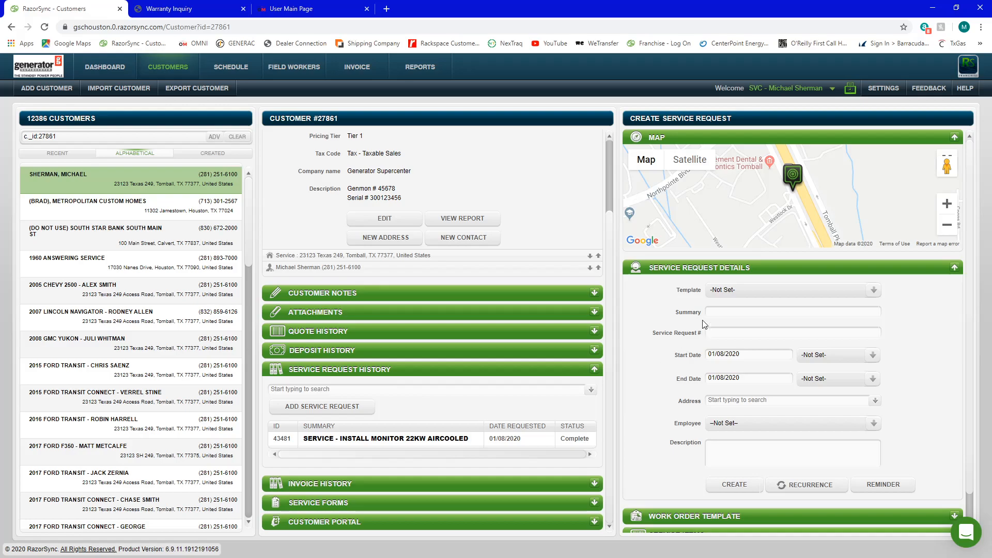
{"action": "left_click", "coordinate": [721, 293]}
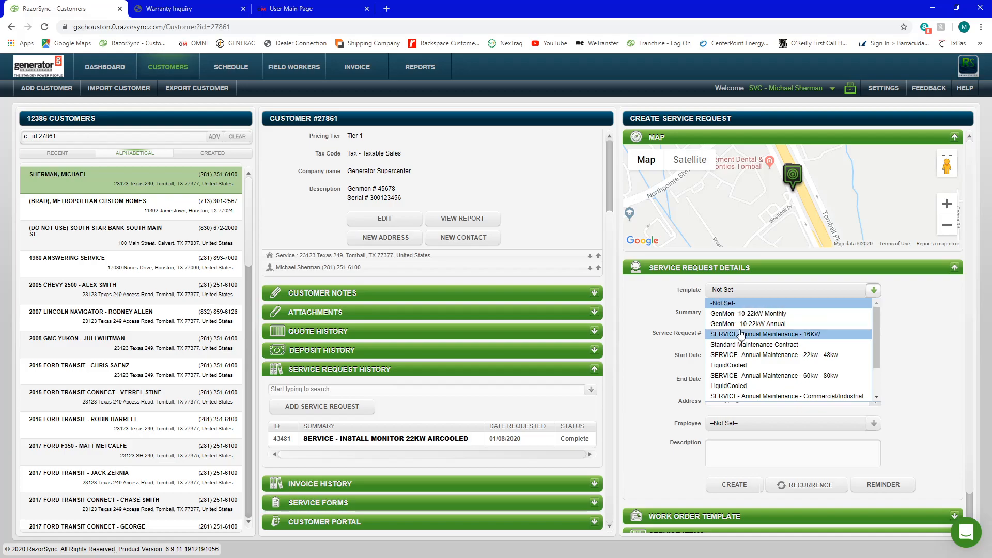
{"action": "scroll", "coordinate": [741, 333], "scroll_direction": "down", "scroll_amount": 2}
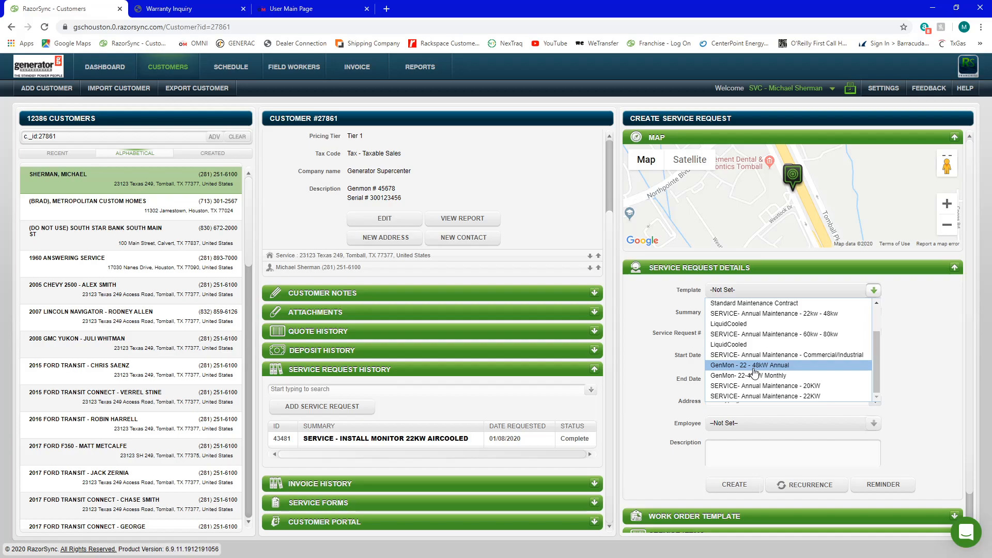
{"action": "left_click", "coordinate": [666, 376]}
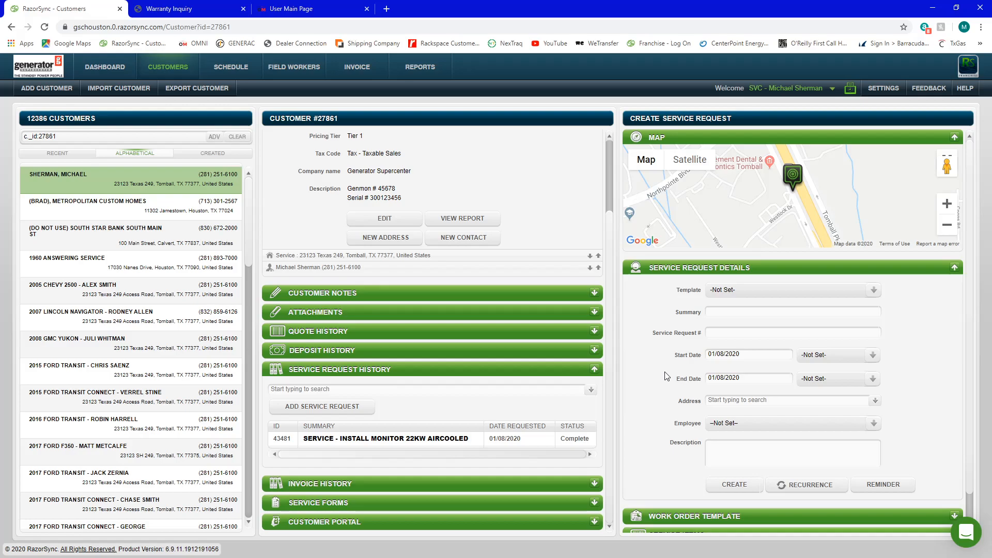
Step: Search 'genmon' and add GEN-MONITOR:10-22 KW GenMon - MONTHLY, quantity 1.00, to the template's default items
{"action": "scroll", "coordinate": [666, 375], "scroll_direction": "down", "scroll_amount": 1}
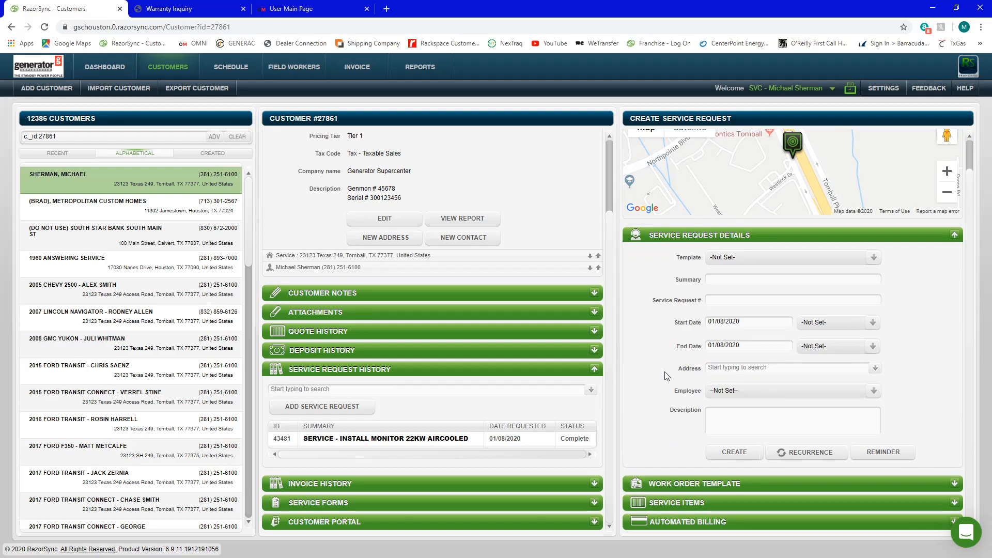
{"action": "left_click", "coordinate": [749, 486]}
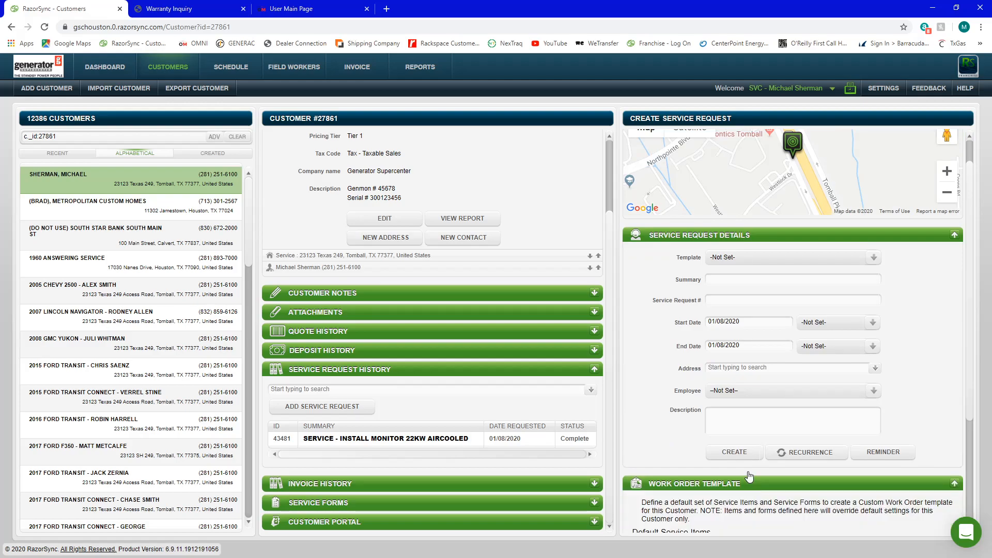
{"action": "scroll", "coordinate": [749, 480], "scroll_direction": "down", "scroll_amount": 5}
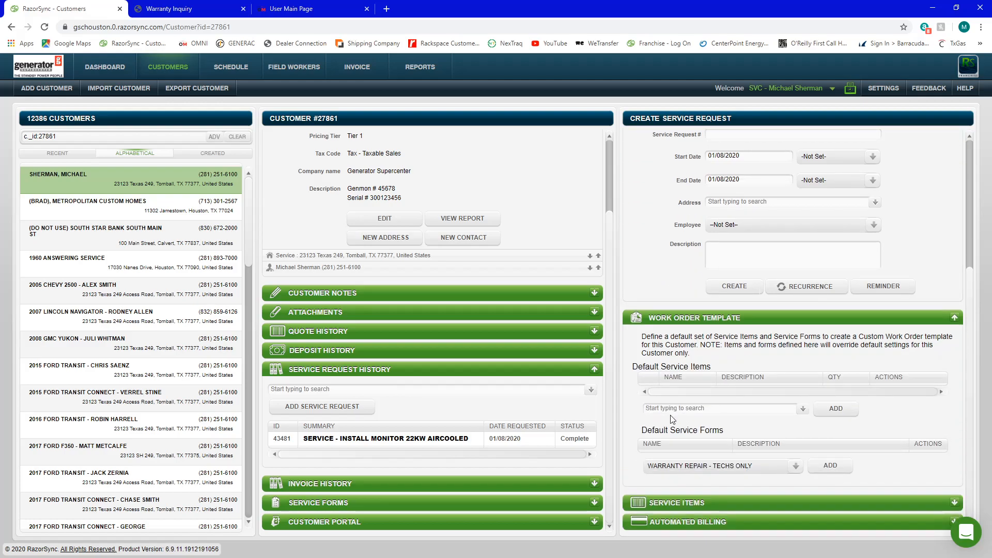
{"action": "type", "text": "genmon"}
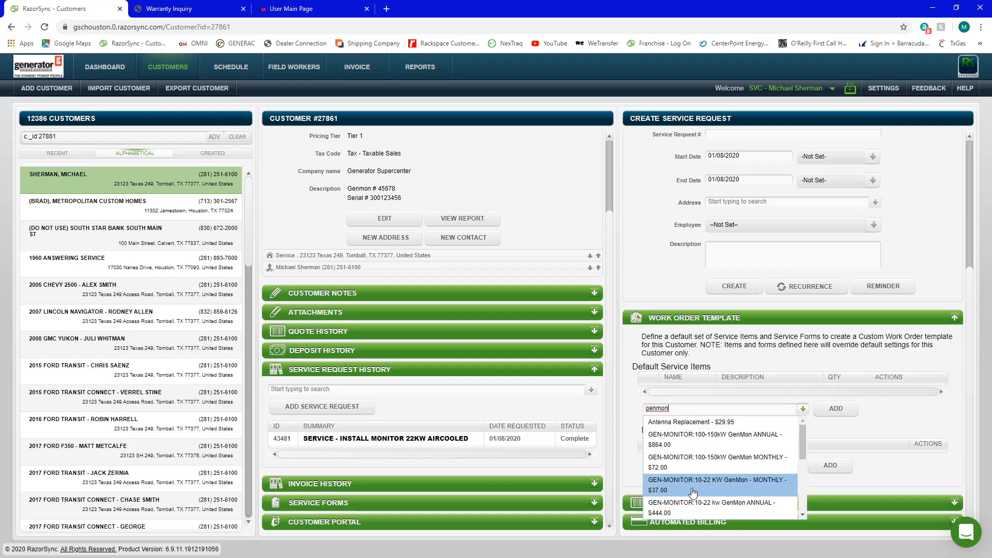
{"action": "left_click", "coordinate": [694, 485]}
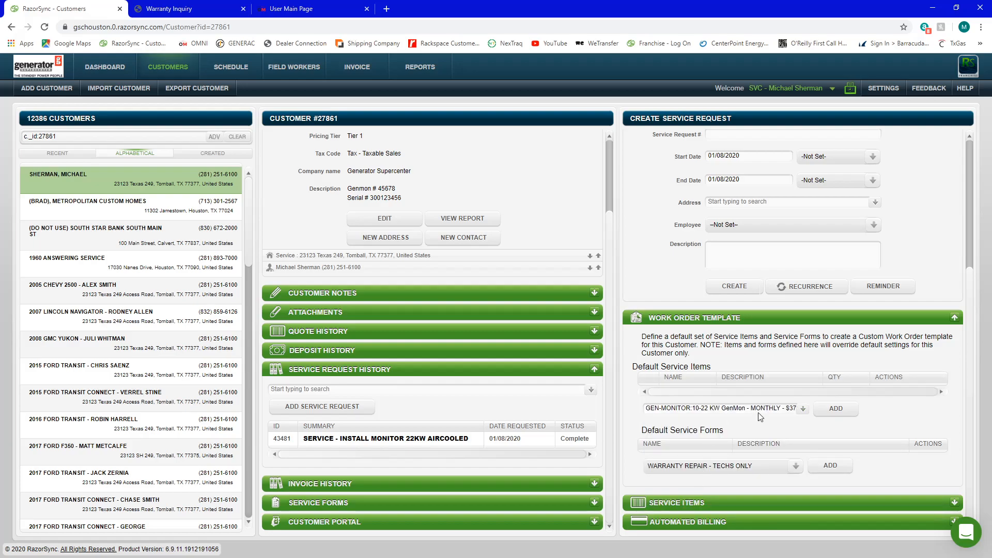
{"action": "left_click", "coordinate": [835, 409]}
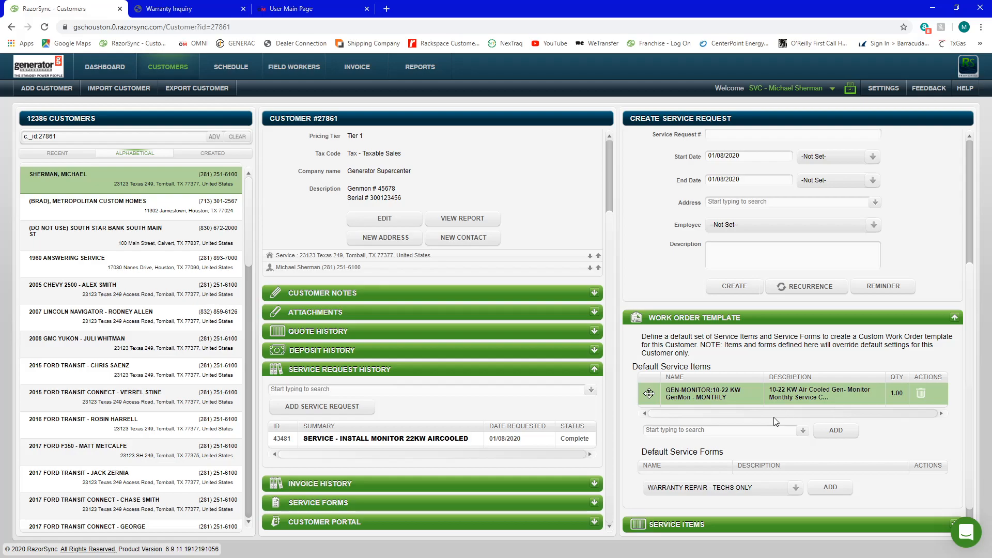
Step: Enter the summary 'Genmon Contract - 22kw Monthly Billing', leaving the template unselected
{"action": "scroll", "coordinate": [777, 418], "scroll_direction": "up", "scroll_amount": 3}
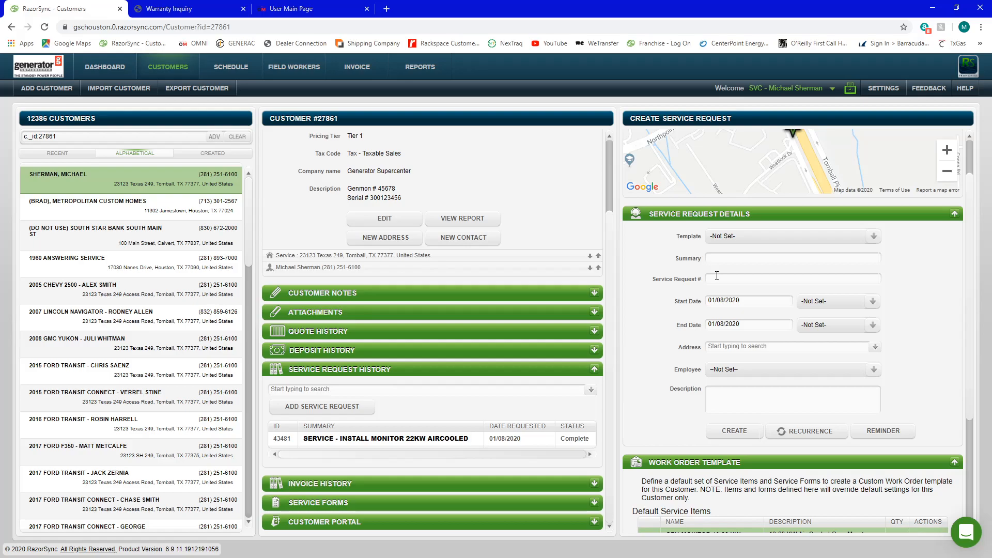
{"action": "type", "text": "Genmon Contract - 22kw Monthly Billing"}
{"action": "left_click", "coordinate": [761, 237]}
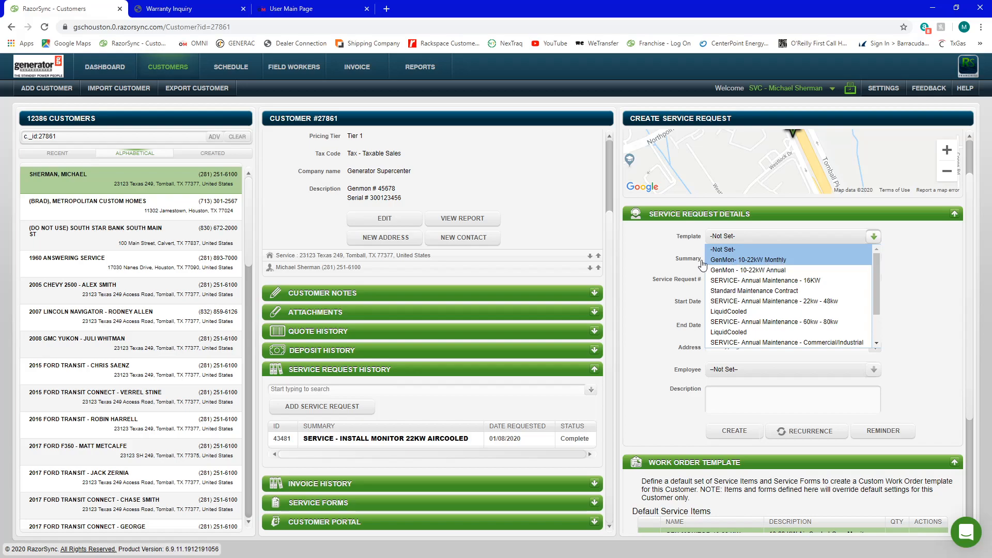
{"action": "left_click", "coordinate": [667, 264]}
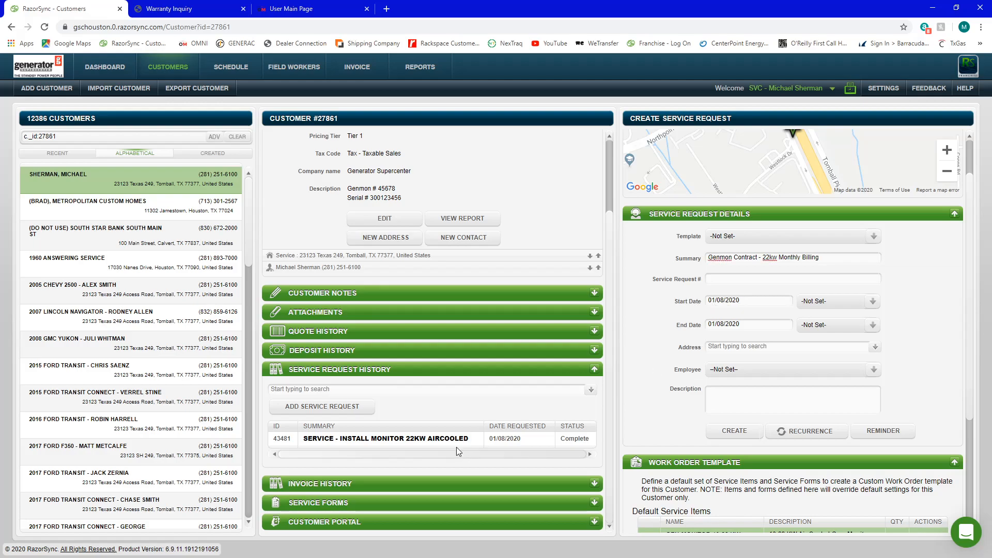
Step: Set both start and end dates to 01/01/2020 and select the customer's service address
{"action": "left_click", "coordinate": [750, 300]}
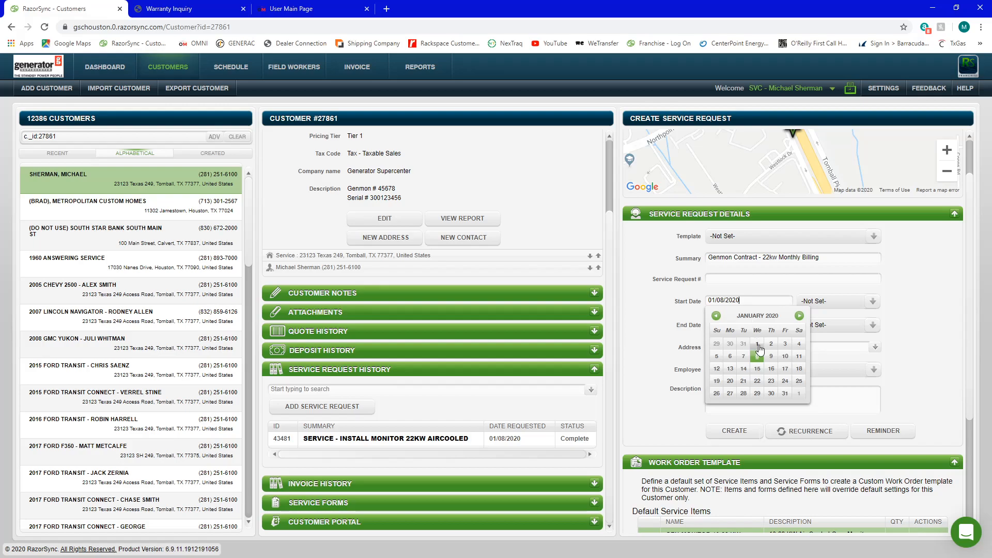
{"action": "left_click", "coordinate": [757, 345]}
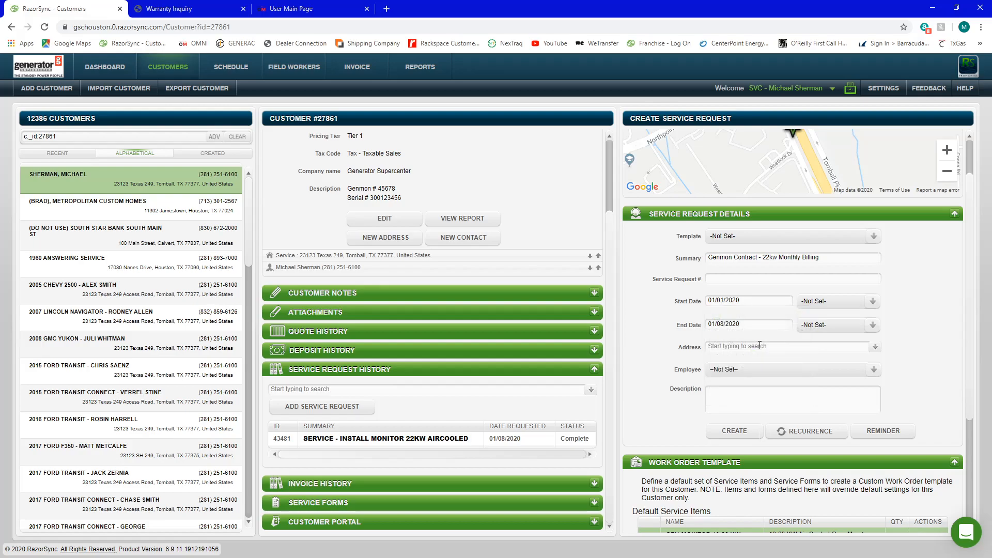
{"action": "left_click", "coordinate": [754, 331]}
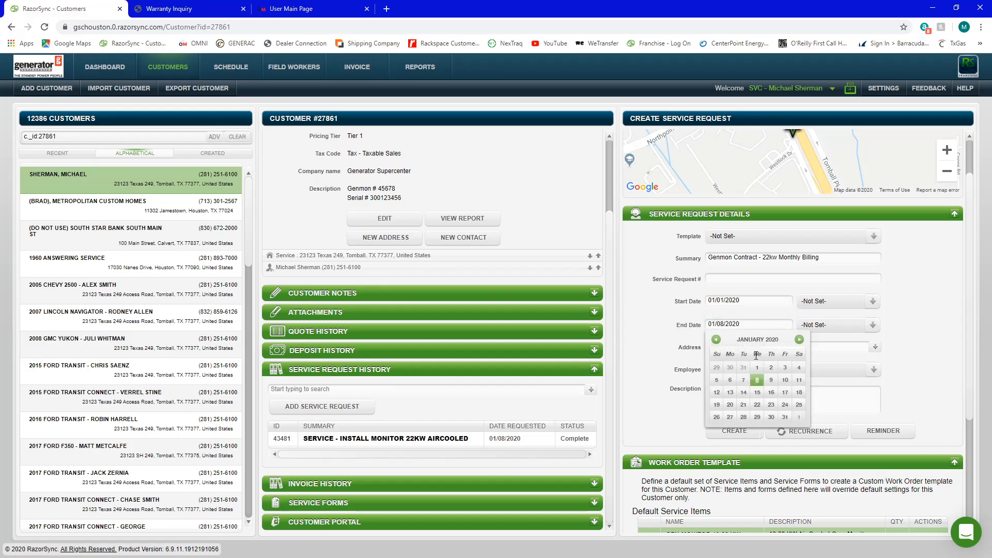
{"action": "left_click", "coordinate": [758, 371]}
{"action": "left_click", "coordinate": [744, 346]}
{"action": "left_click", "coordinate": [746, 357]}
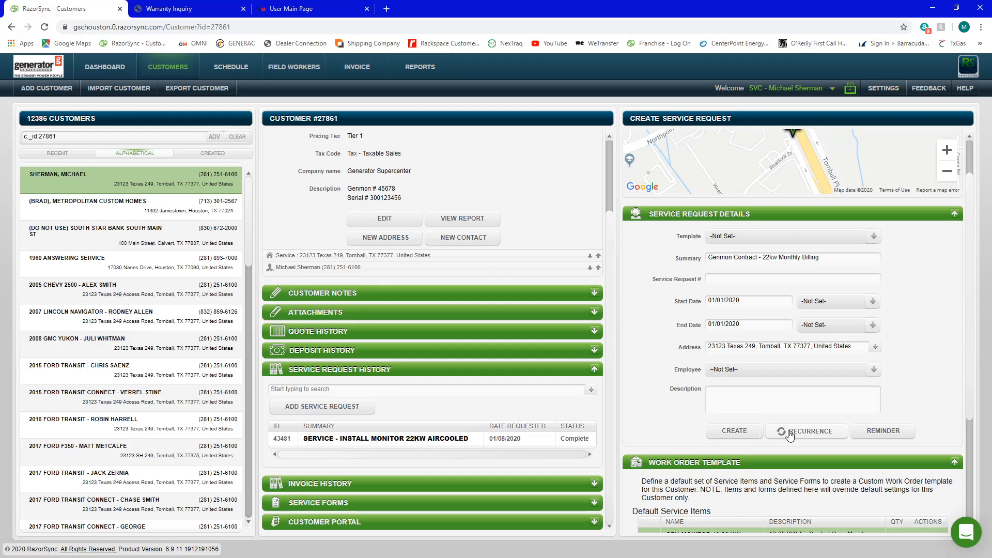
Step: Assign the recurrence to Accounting Department, repeating monthly on the 1st day every 1 month
{"action": "left_click", "coordinate": [790, 434]}
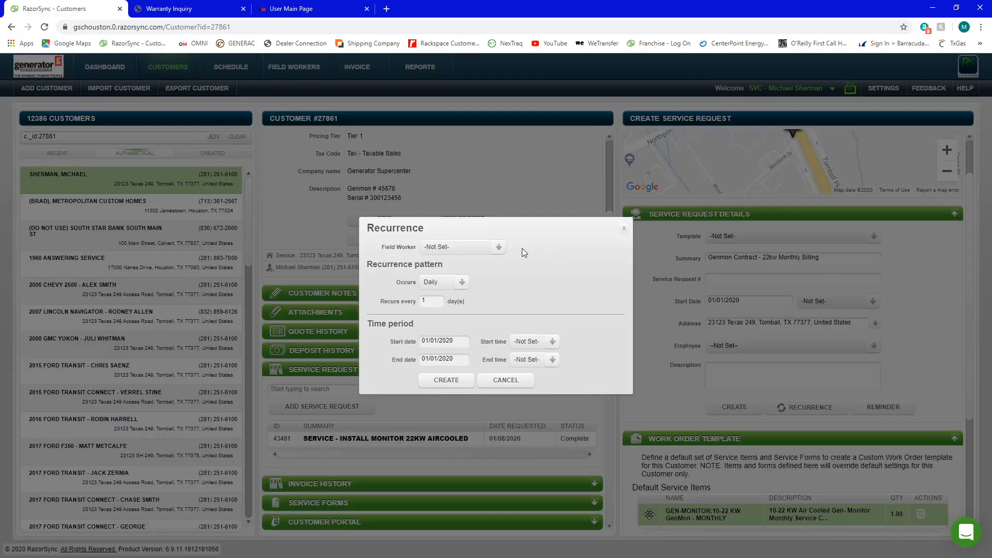
{"action": "left_click", "coordinate": [497, 250]}
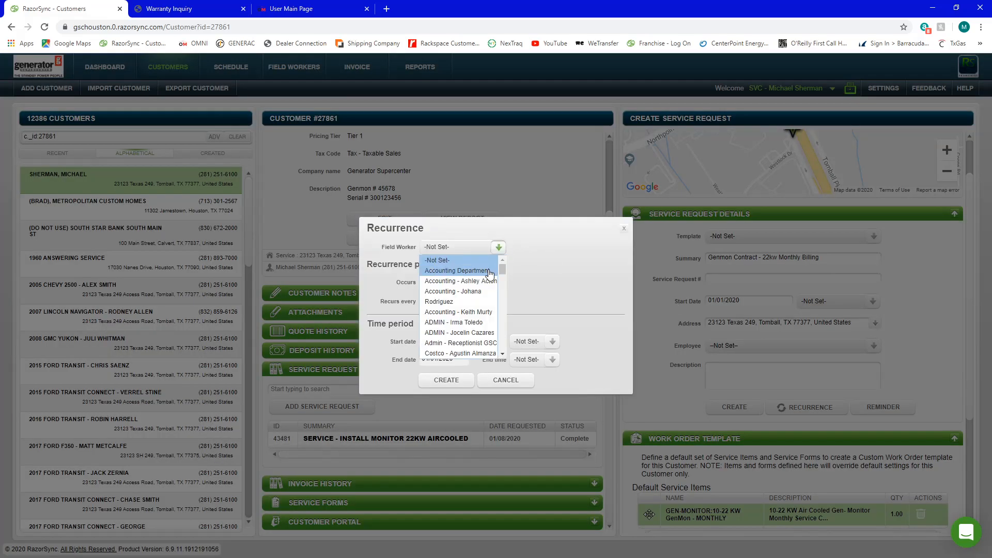
{"action": "left_click", "coordinate": [457, 270]}
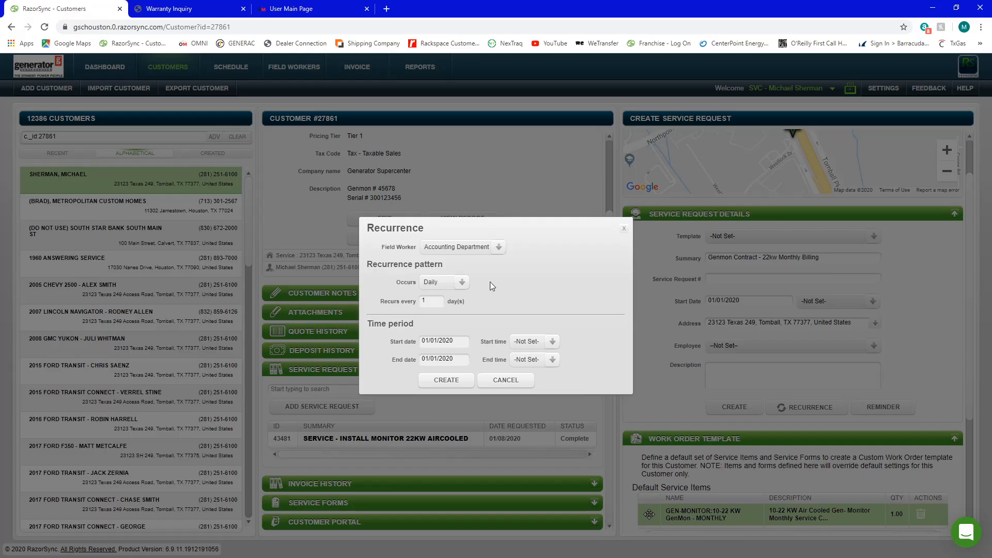
{"action": "left_click", "coordinate": [460, 282]}
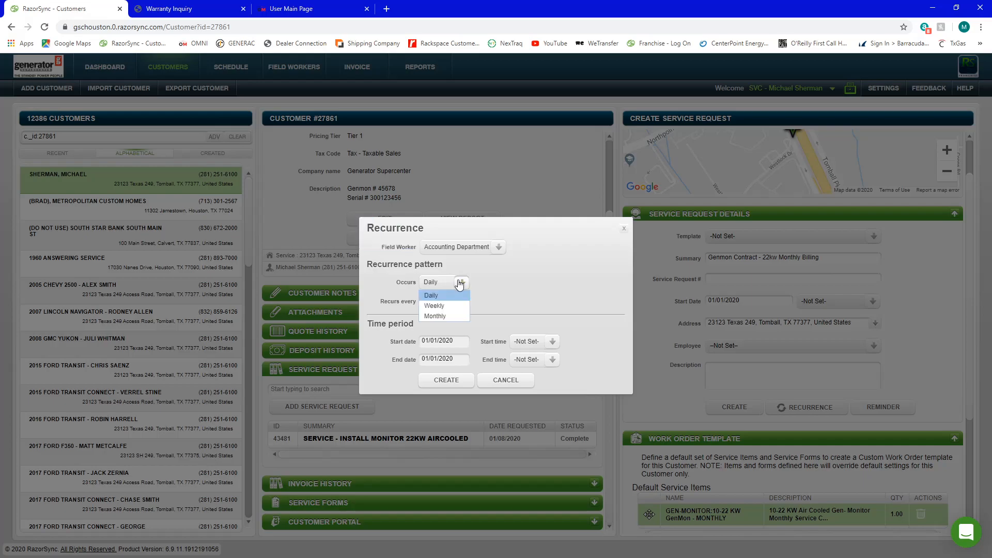
{"action": "left_click", "coordinate": [443, 316]}
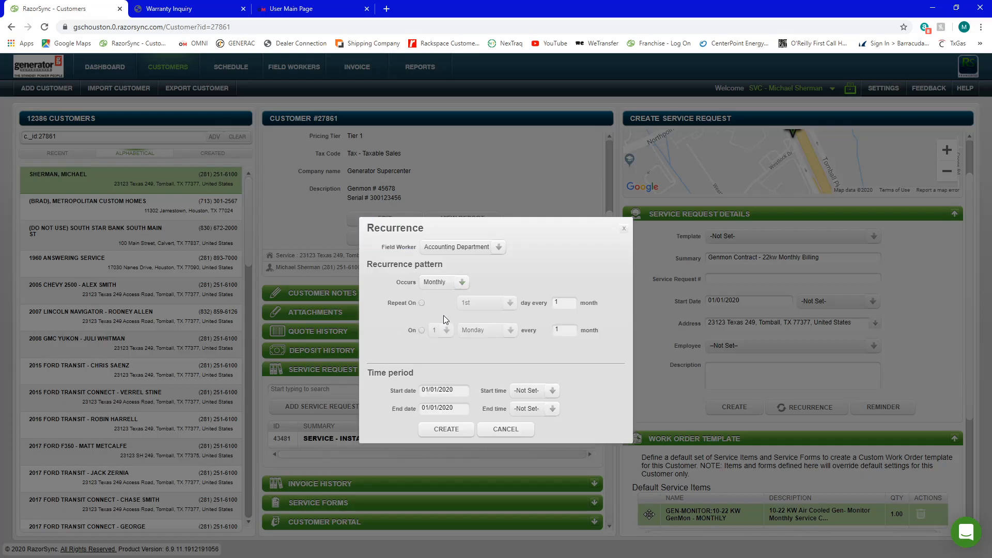
{"action": "left_click", "coordinate": [422, 302]}
Step: Give the recurrence end date 01/01/2022 and start time 12:00 AM, then create it
{"action": "left_click", "coordinate": [460, 409]}
{"action": "key", "text": "BackSpace"}
{"action": "left_click", "coordinate": [479, 346]}
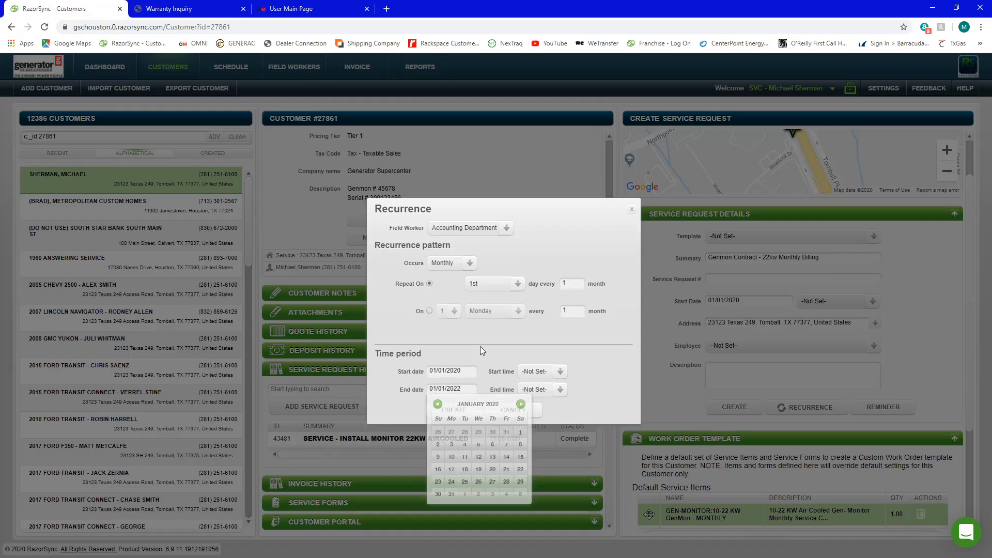
{"action": "left_click", "coordinate": [529, 373]}
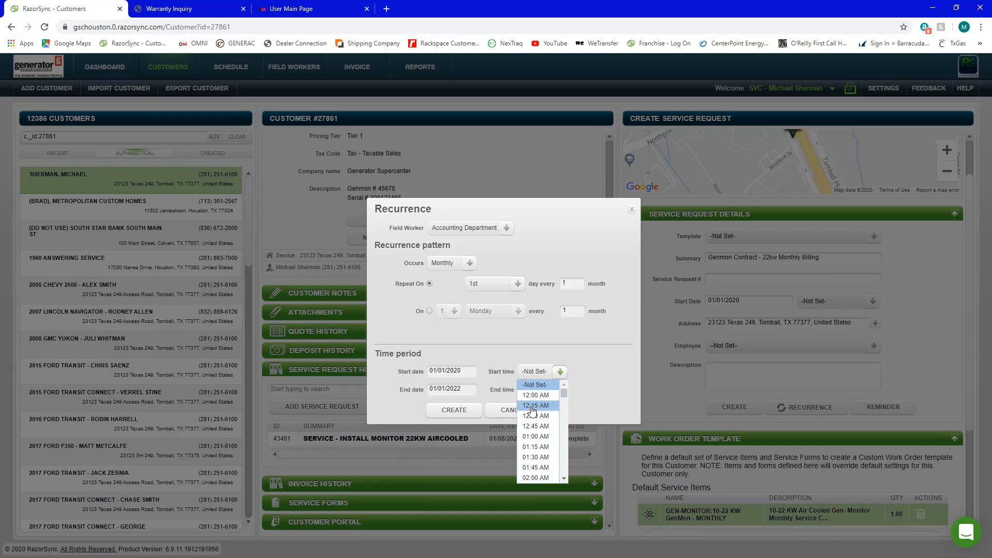
{"action": "scroll", "coordinate": [537, 445], "scroll_direction": "down", "scroll_amount": 5}
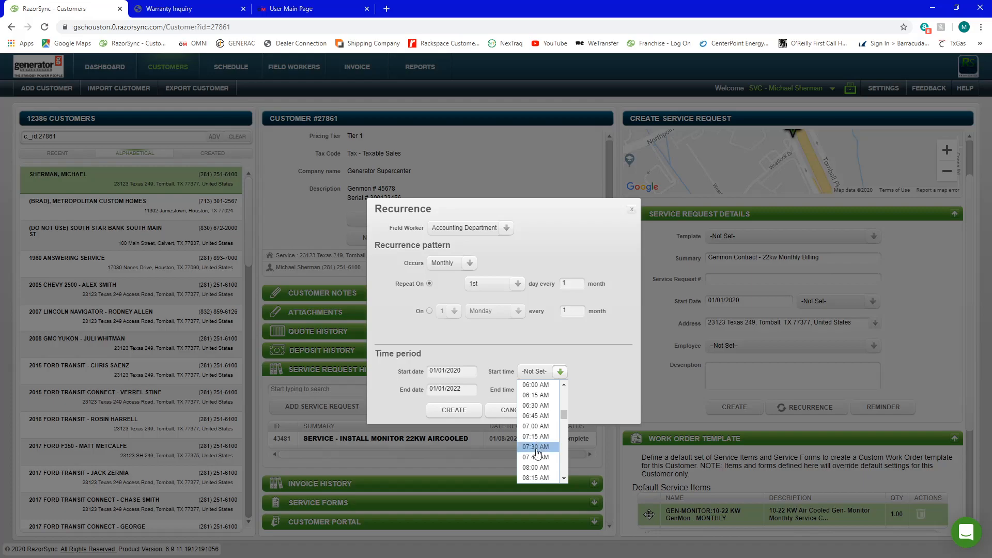
{"action": "scroll", "coordinate": [537, 455], "scroll_direction": "up", "scroll_amount": 5}
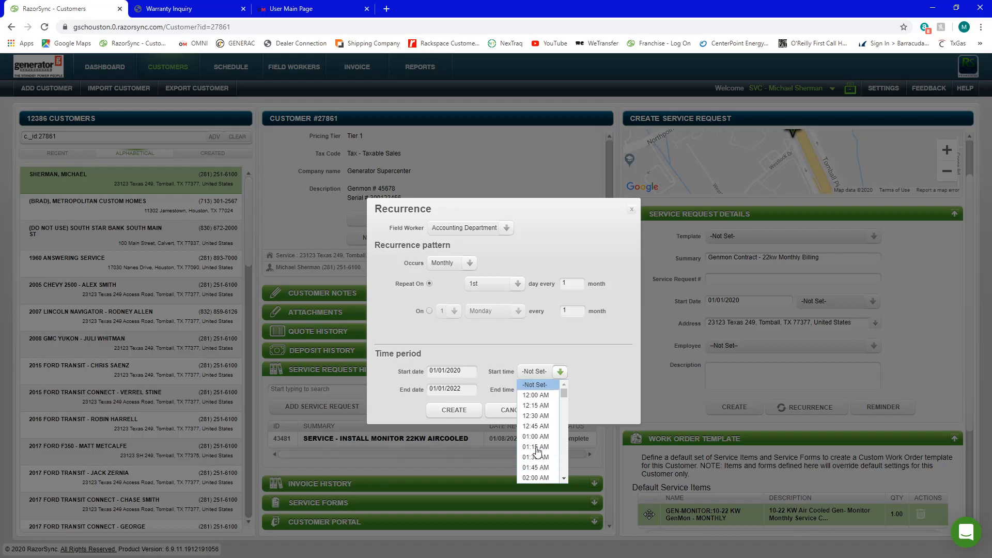
{"action": "left_click", "coordinate": [541, 398]}
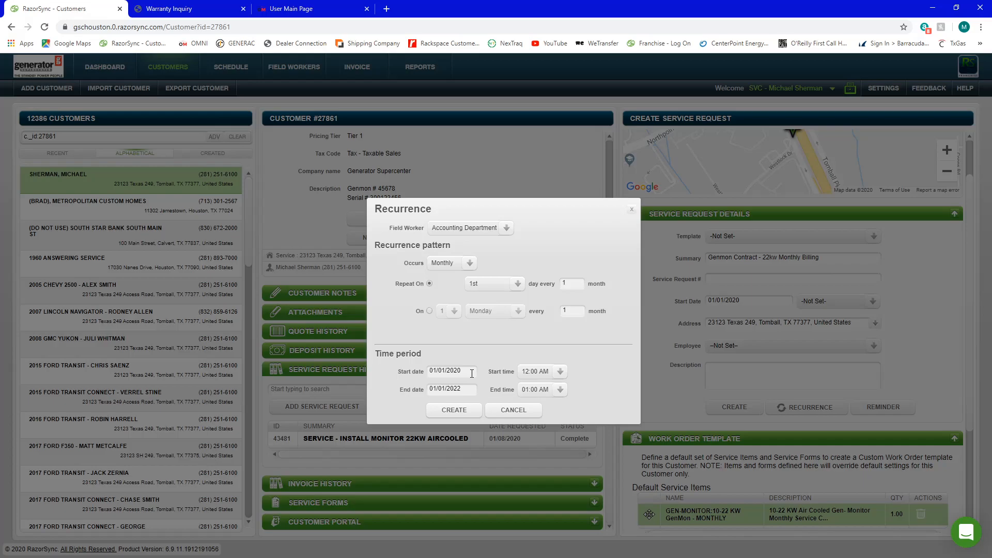
{"action": "left_click", "coordinate": [453, 411]}
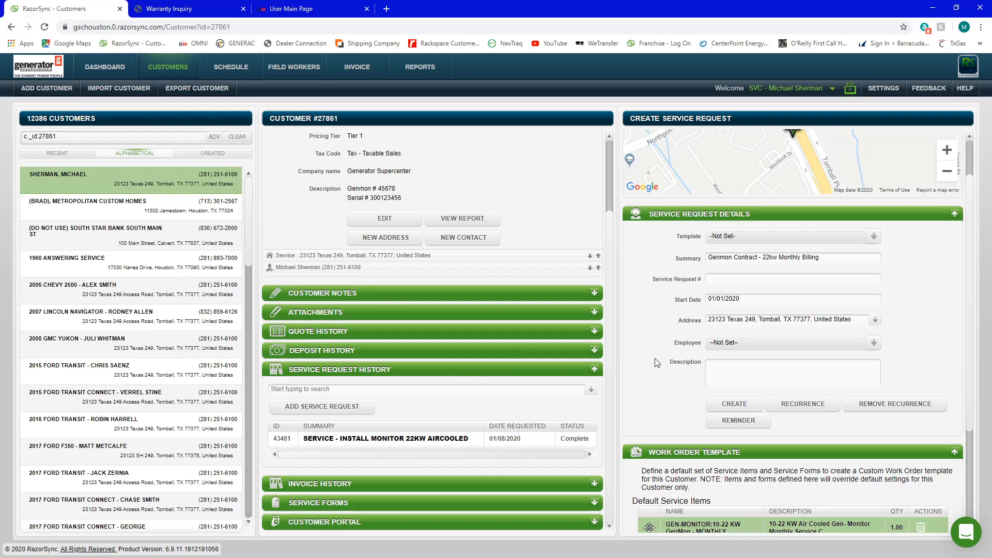
Step: Create service request #43483 and open the Genmon Contract request's details
{"action": "left_click", "coordinate": [746, 406]}
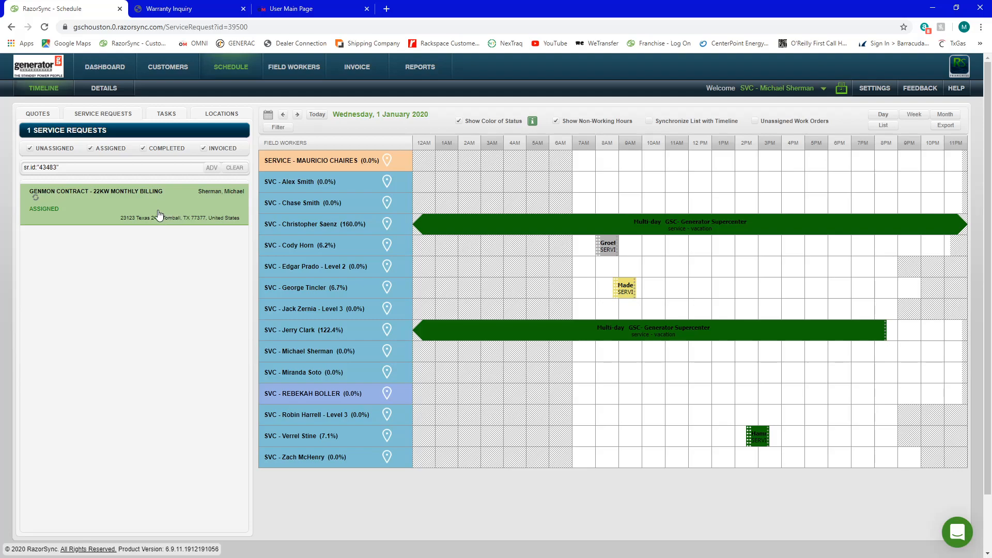
{"action": "left_click", "coordinate": [153, 210]}
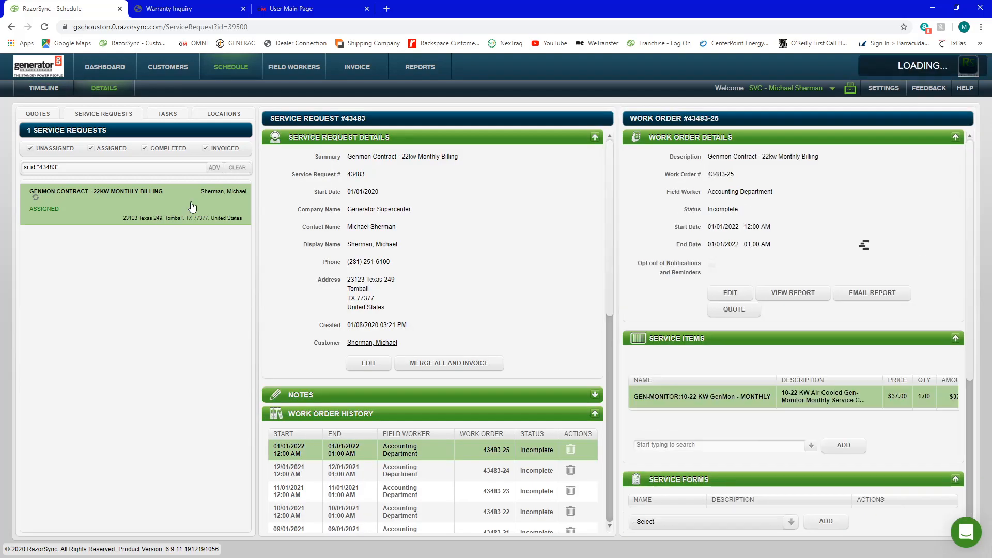
Step: Look over work orders 43483-1 to 43483-3, then edit 43483-1 dated 01/01/2020
{"action": "scroll", "coordinate": [443, 303], "scroll_direction": "down", "scroll_amount": 2}
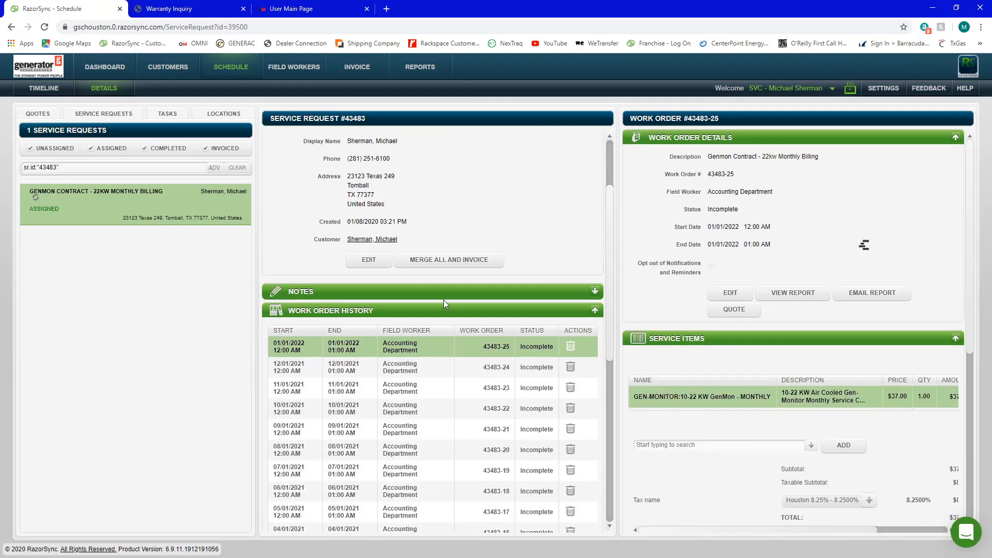
{"action": "scroll", "coordinate": [440, 354], "scroll_direction": "down", "scroll_amount": 4}
{"action": "scroll", "coordinate": [441, 358], "scroll_direction": "up", "scroll_amount": 1}
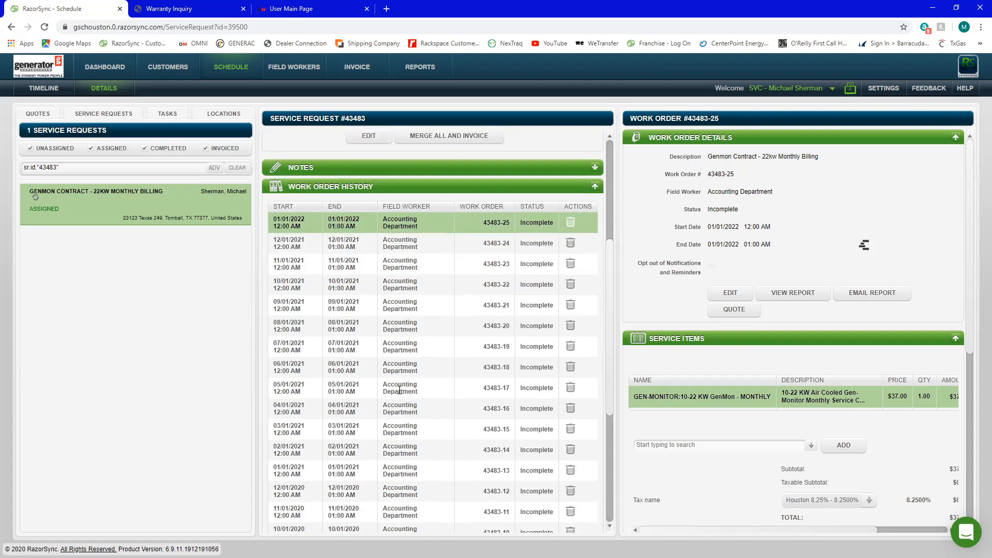
{"action": "scroll", "coordinate": [399, 389], "scroll_direction": "down", "scroll_amount": 6}
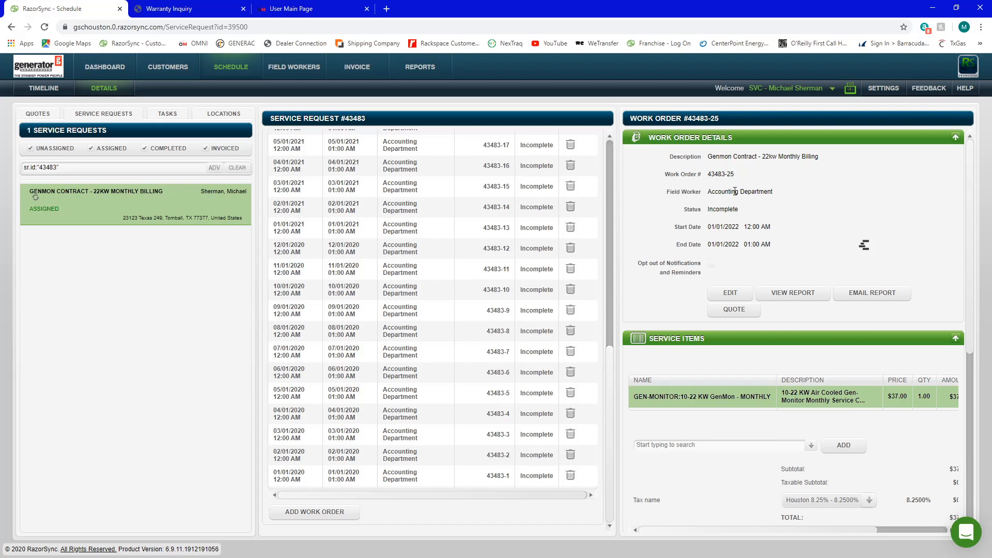
{"action": "left_click", "coordinate": [535, 476]}
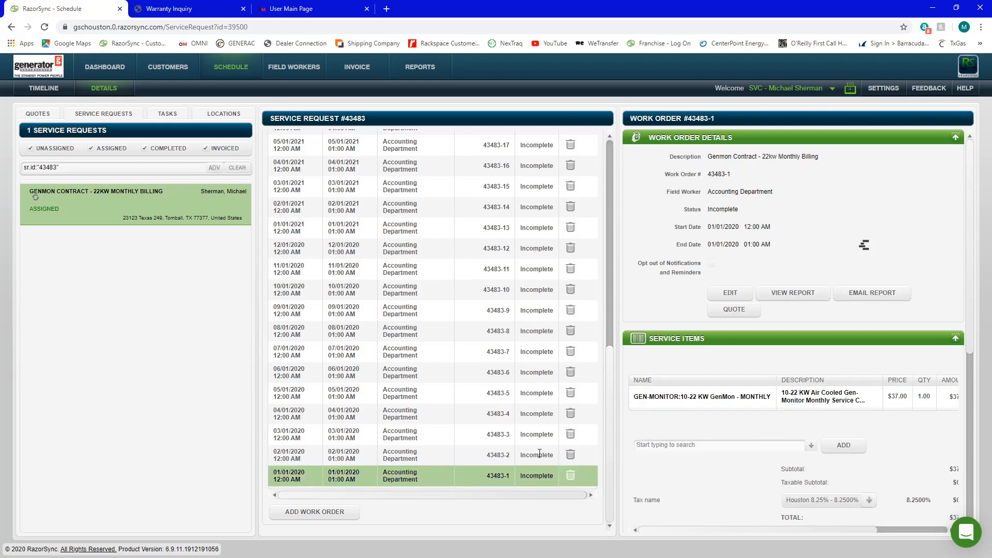
{"action": "left_click", "coordinate": [539, 453]}
{"action": "left_click", "coordinate": [542, 434]}
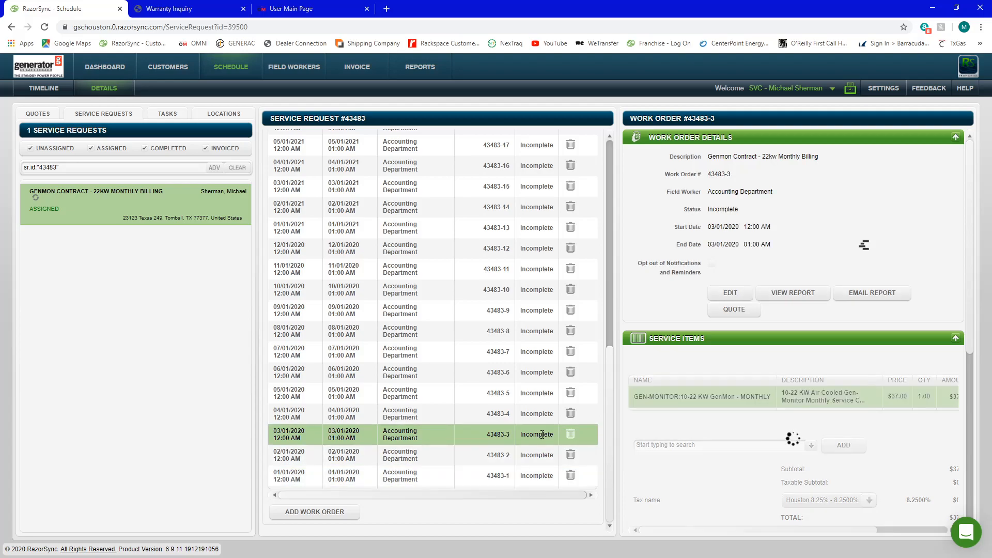
{"action": "left_click", "coordinate": [412, 476]}
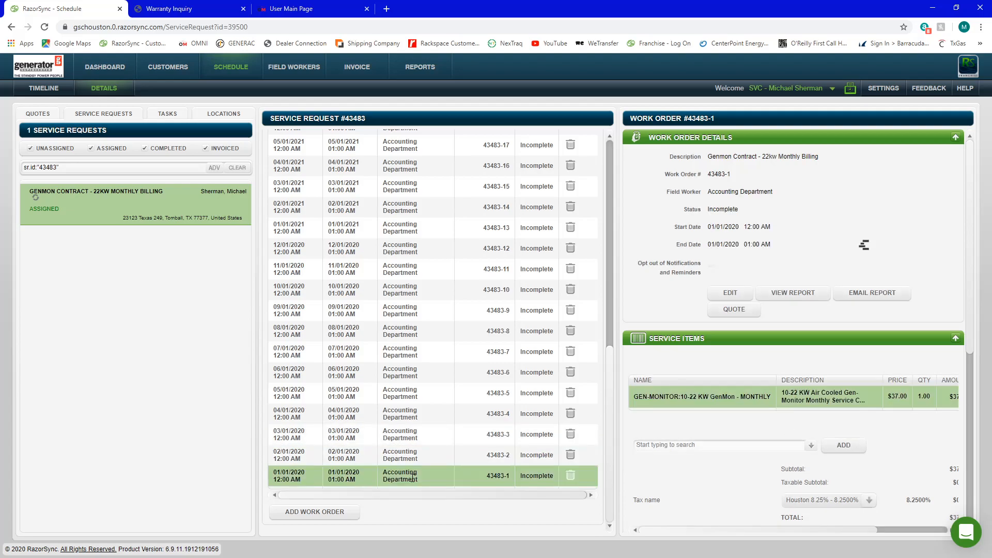
{"action": "left_click", "coordinate": [730, 292]}
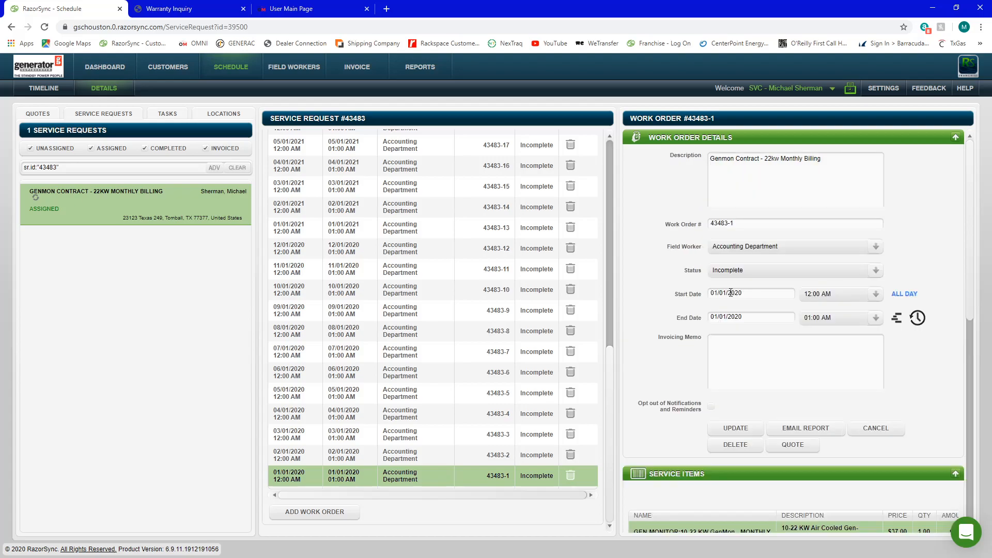
Step: Save work order 43483-1 with status Complete - Ready To Invoice
{"action": "left_click", "coordinate": [745, 270]}
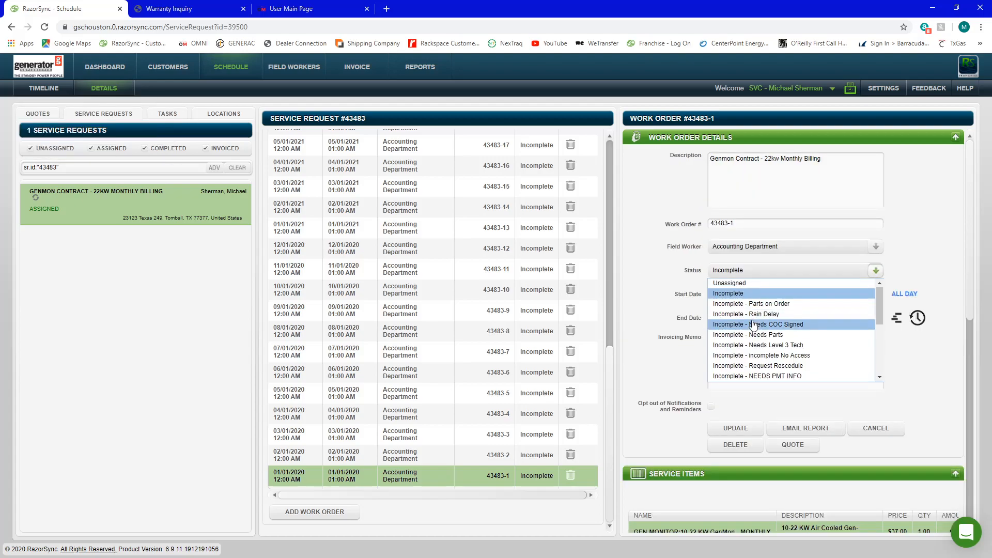
{"action": "scroll", "coordinate": [752, 324], "scroll_direction": "down", "scroll_amount": 5}
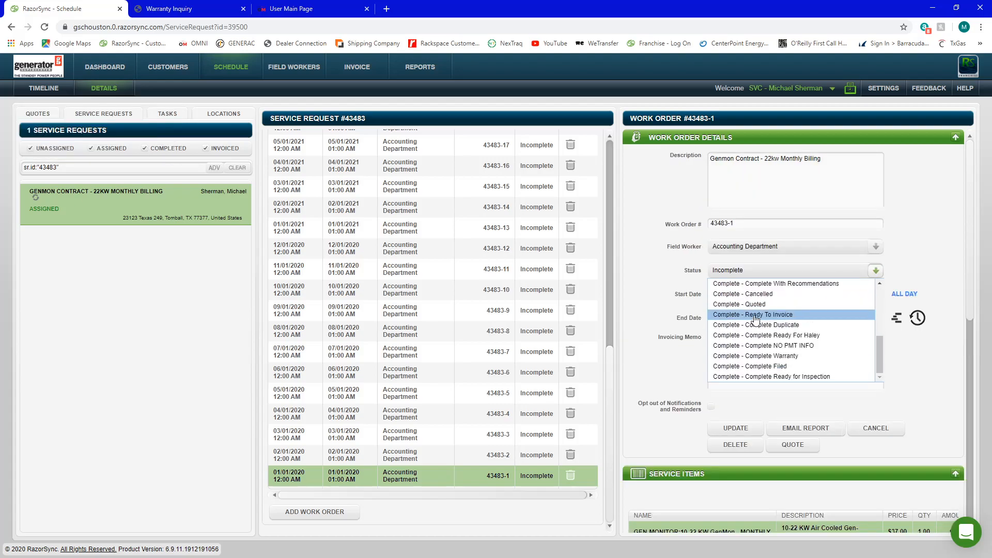
{"action": "left_click", "coordinate": [756, 315]}
{"action": "left_click", "coordinate": [744, 428]}
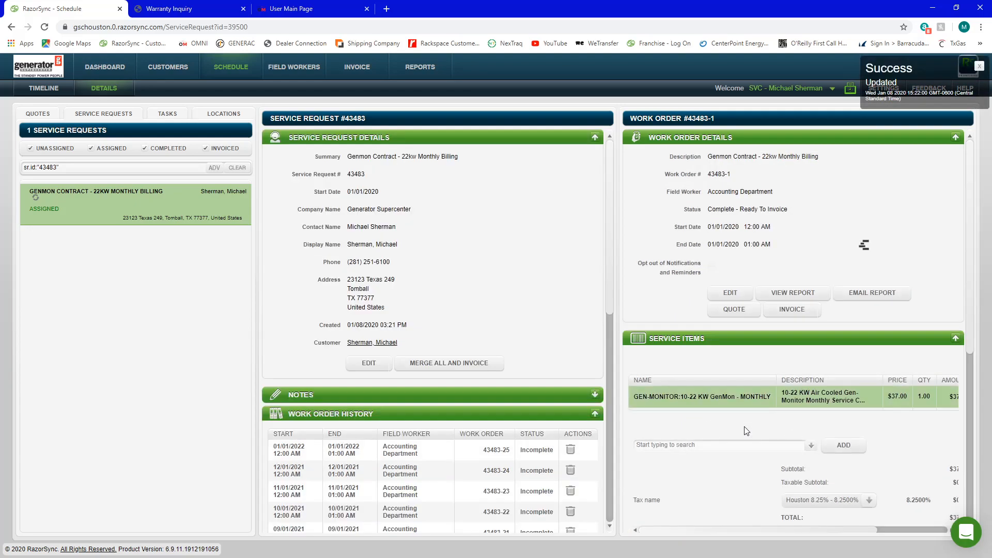
{"action": "scroll", "coordinate": [576, 355], "scroll_direction": "down", "scroll_amount": 5}
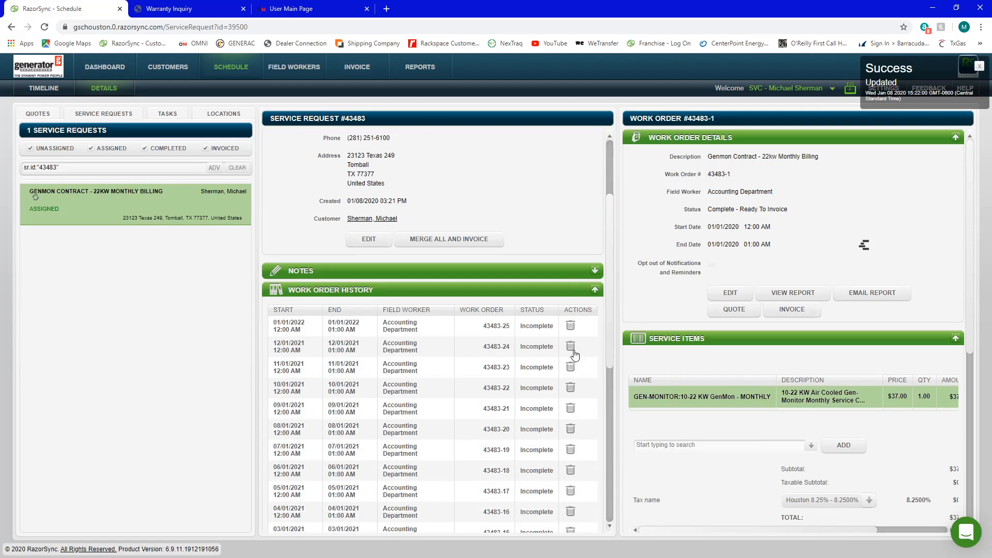
{"action": "scroll", "coordinate": [574, 356], "scroll_direction": "down", "scroll_amount": 5}
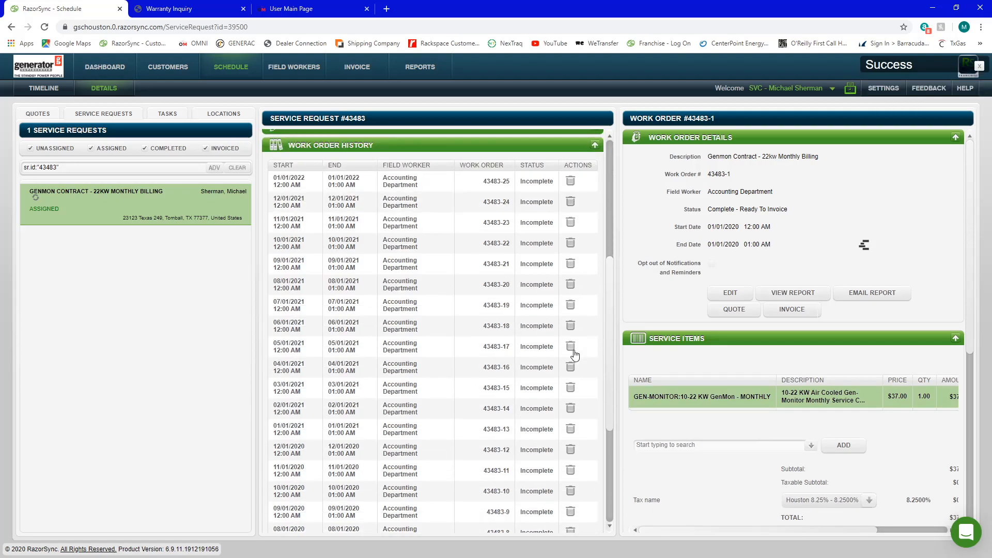
{"action": "scroll", "coordinate": [575, 355], "scroll_direction": "down", "scroll_amount": 1}
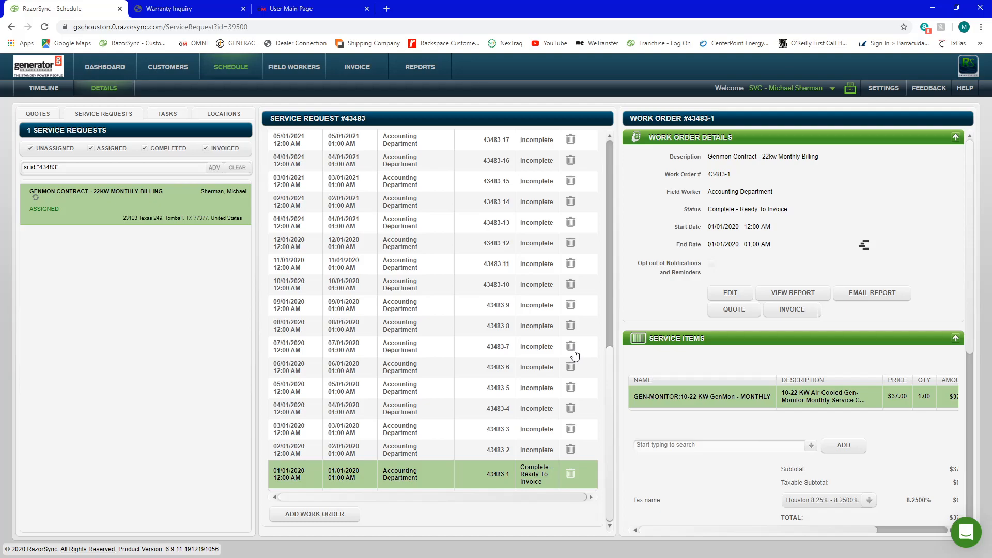
Step: Create the invoice for work order 43483-1 and go to the customer's record
{"action": "left_click", "coordinate": [791, 309]}
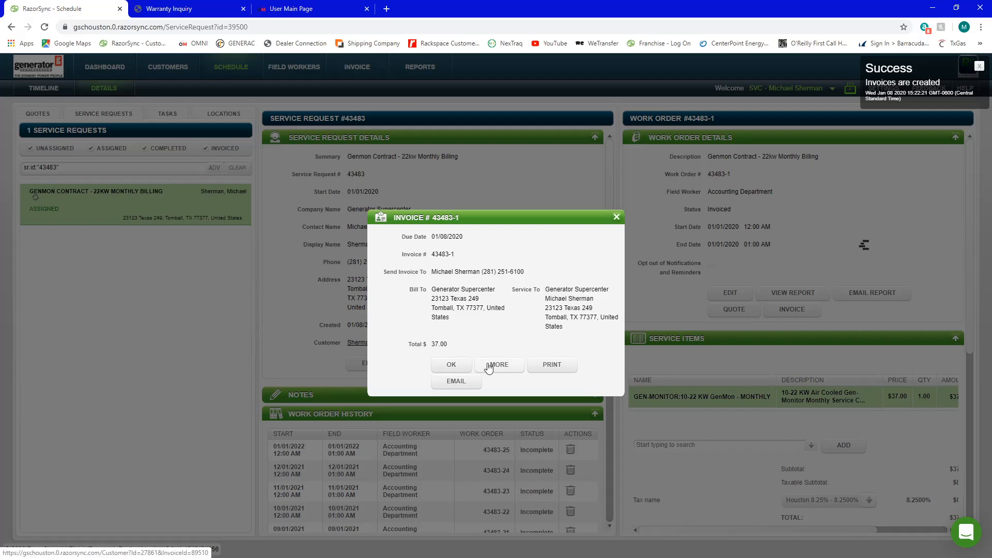
{"action": "left_click", "coordinate": [447, 366]}
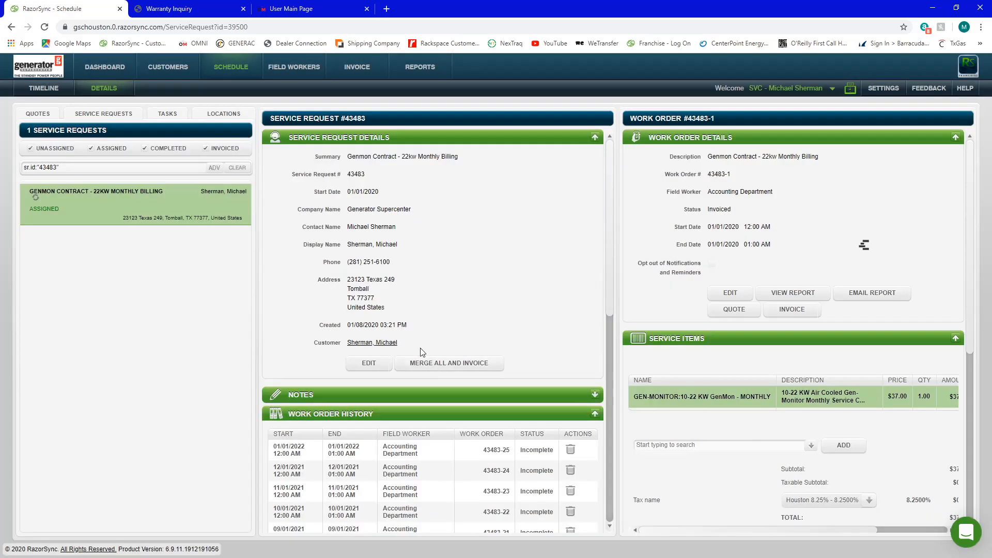
{"action": "left_click", "coordinate": [385, 344]}
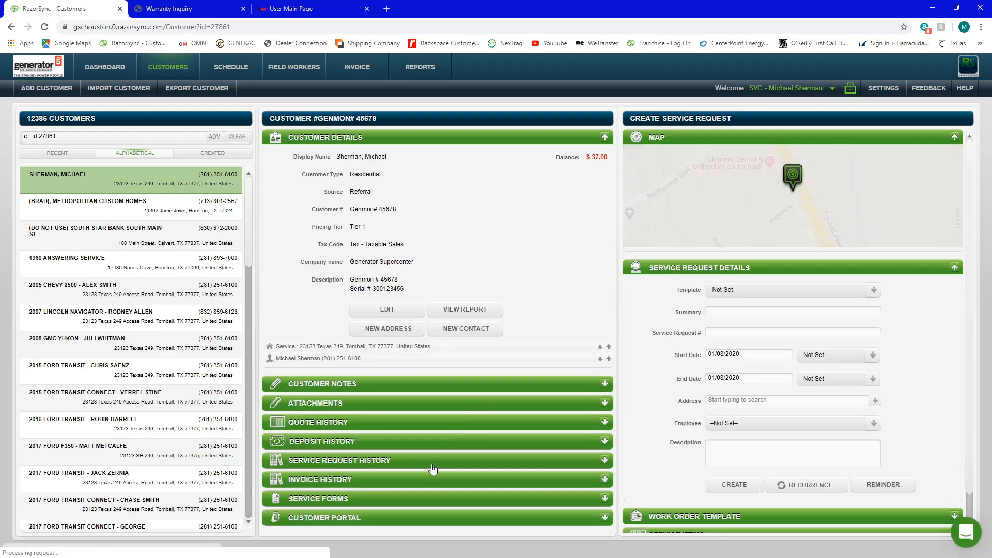
Step: Open the unpaid $37.00 invoice 43483-1 from the customer's Invoice History
{"action": "left_click", "coordinate": [437, 479]}
{"action": "scroll", "coordinate": [443, 405], "scroll_direction": "down", "scroll_amount": 1}
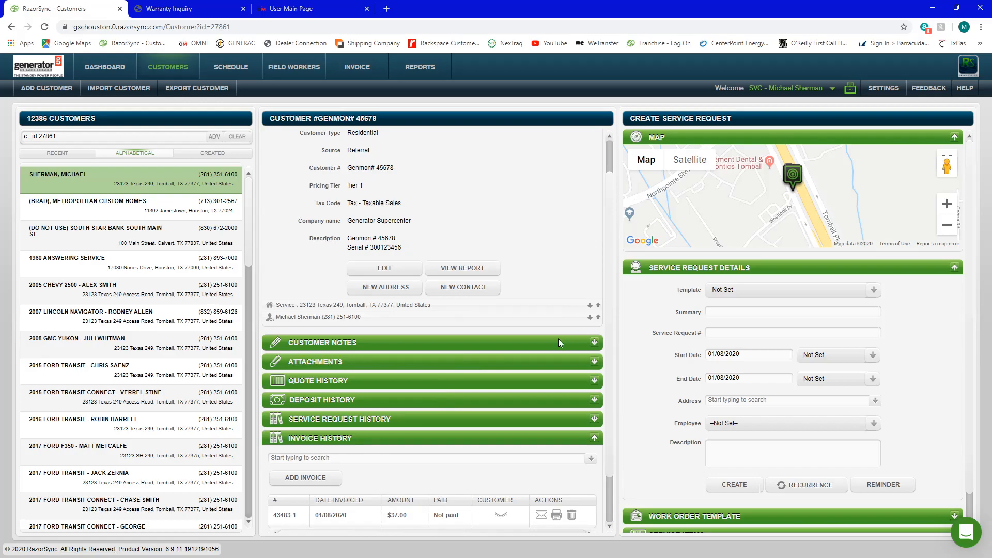
{"action": "scroll", "coordinate": [555, 345], "scroll_direction": "down", "scroll_amount": 1}
{"action": "left_click", "coordinate": [454, 454]}
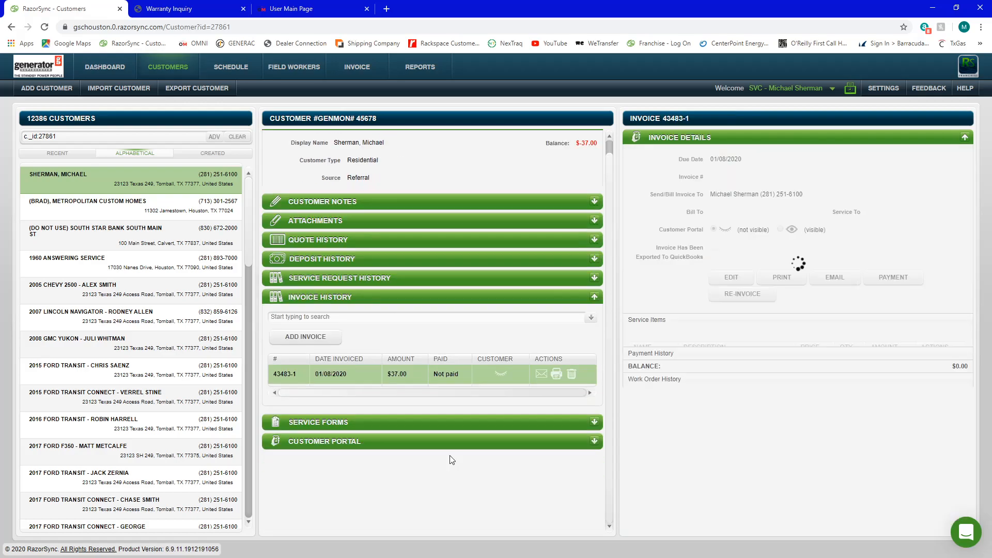
Step: Start a Credit Card (Process Payment Now) payment on invoice 43483-1, accepting 37.00 and the billing address
{"action": "left_click", "coordinate": [876, 309]}
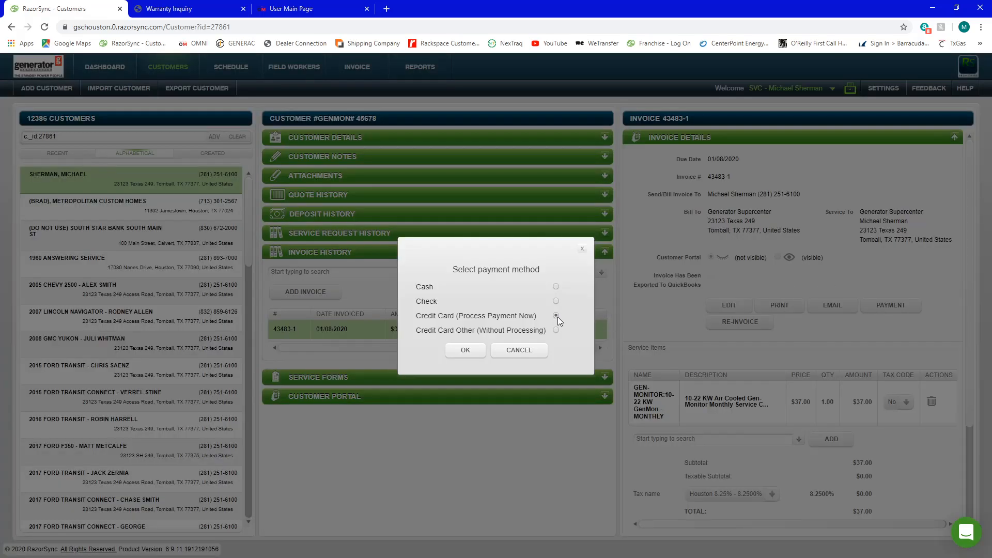
{"action": "left_click", "coordinate": [466, 350]}
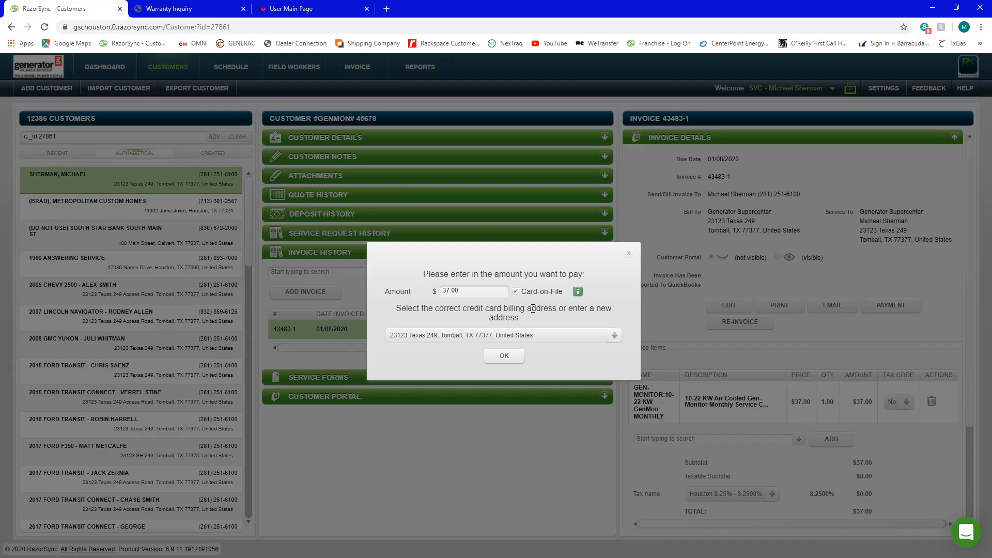
{"action": "left_click", "coordinate": [499, 356]}
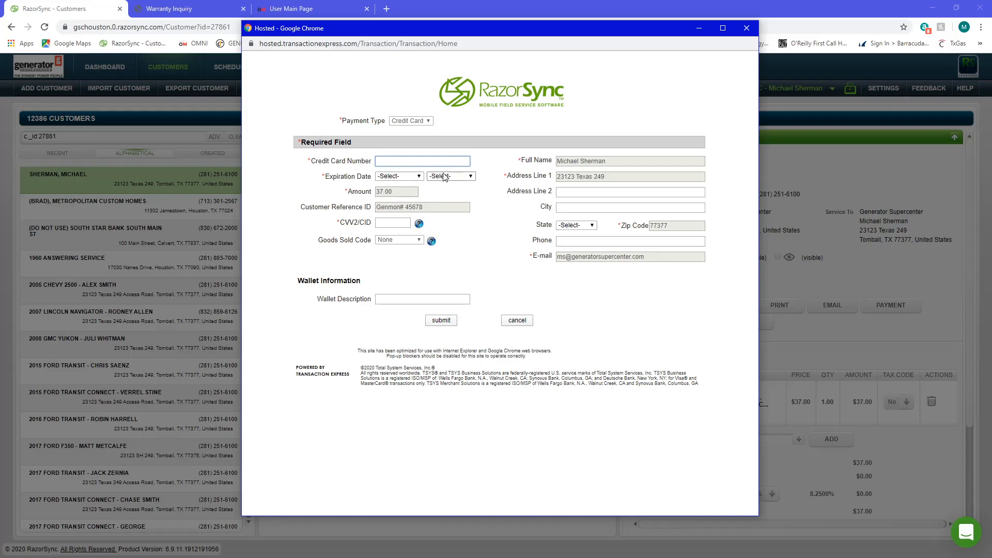
Step: Cancel the hosted card payment for invoice 43483-1 without charging the card
{"action": "left_click", "coordinate": [390, 171]}
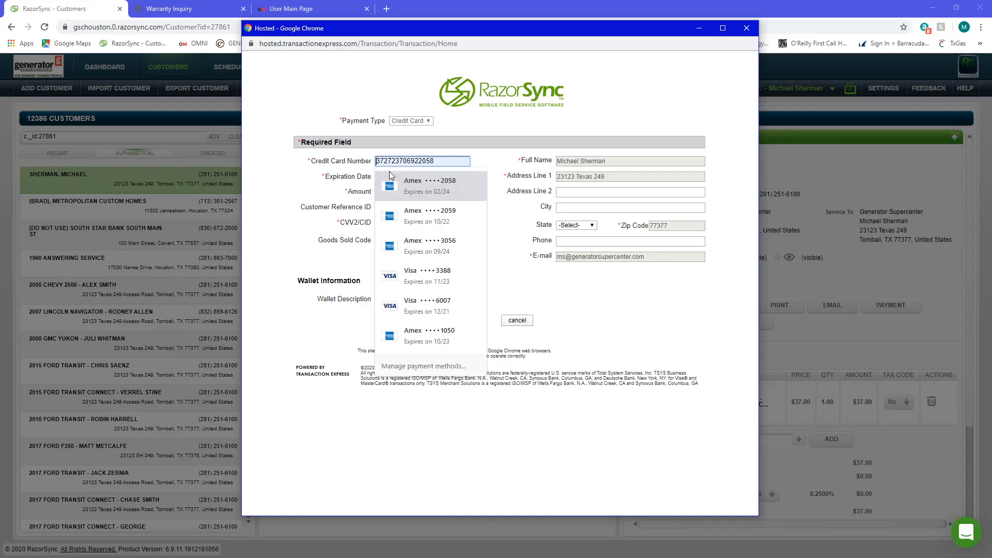
{"action": "left_click", "coordinate": [496, 129]}
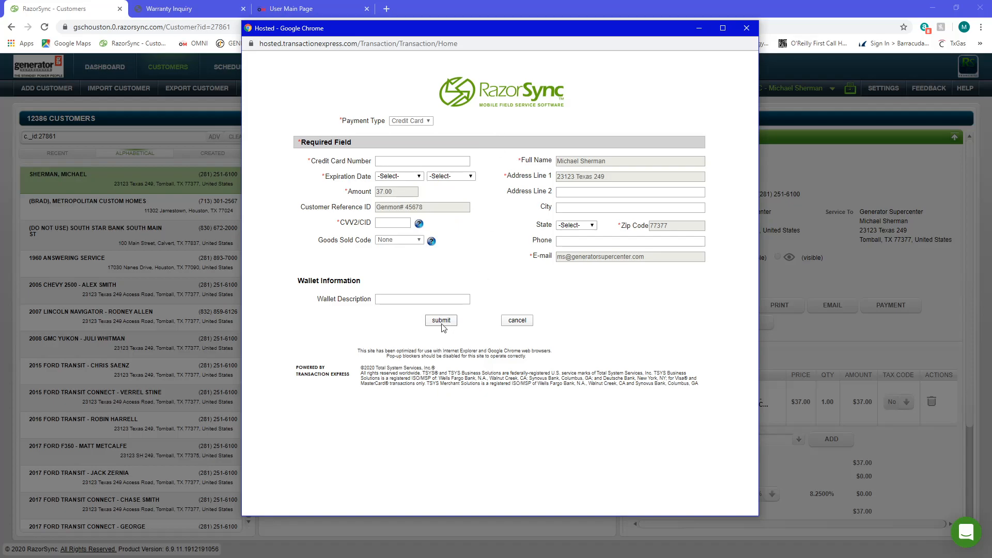
{"action": "left_click", "coordinate": [512, 321]}
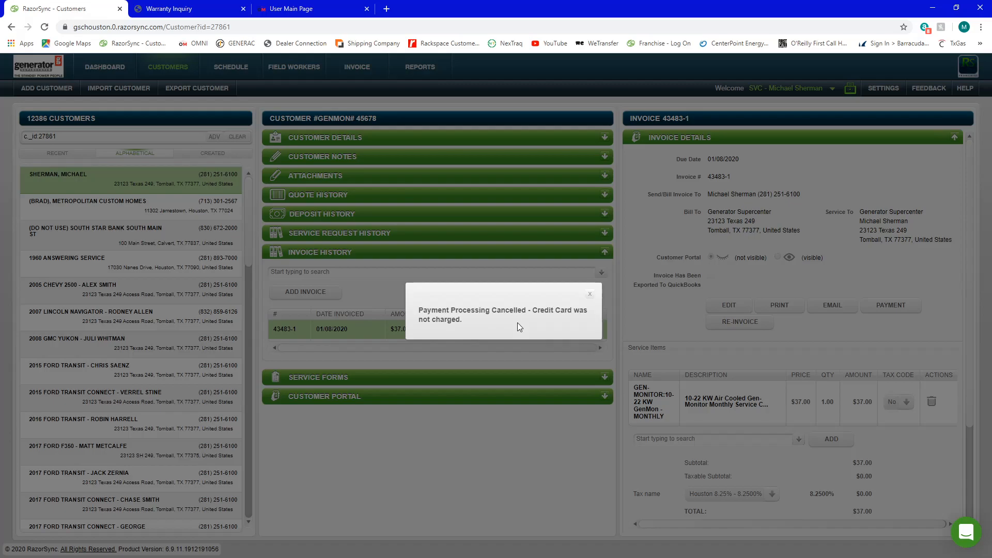
Step: Dismiss the 'not charged' notice, view the customer's Service Request History, then open the schedule timeline
{"action": "left_click", "coordinate": [590, 295]}
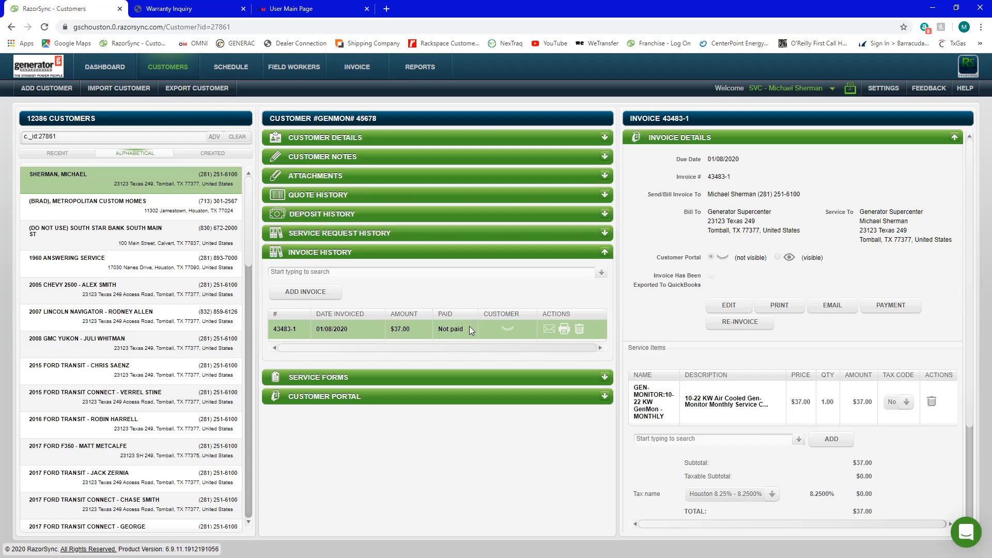
{"action": "left_click", "coordinate": [438, 235]}
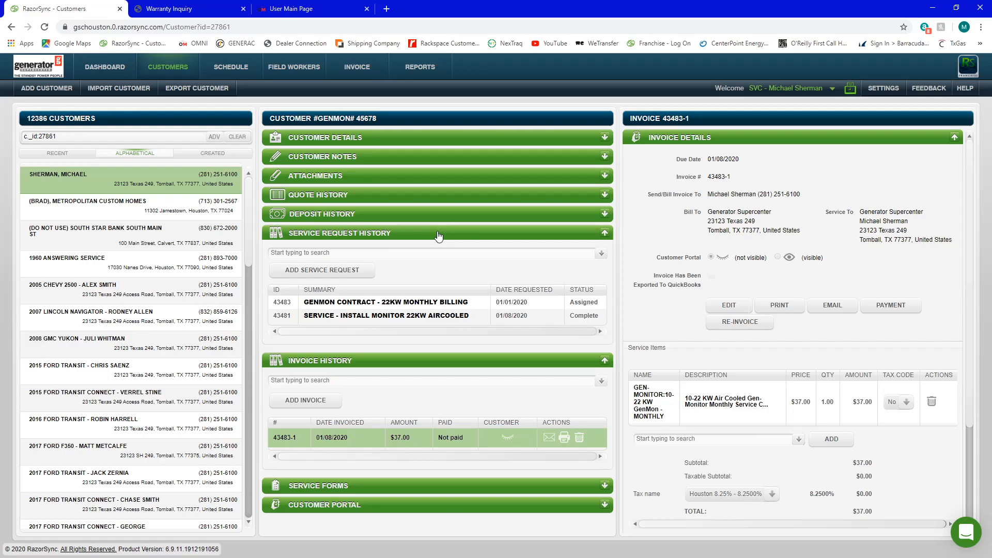
{"action": "left_click", "coordinate": [237, 69]}
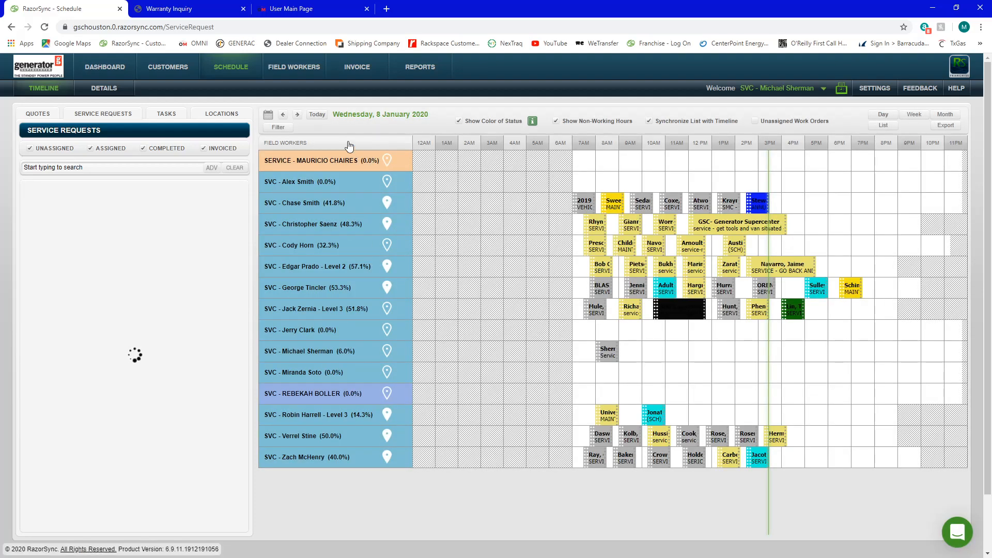
Step: Filter the timeline to the Accounting Department only and scroll through its GenMon monthly bookings
{"action": "left_click", "coordinate": [278, 128]}
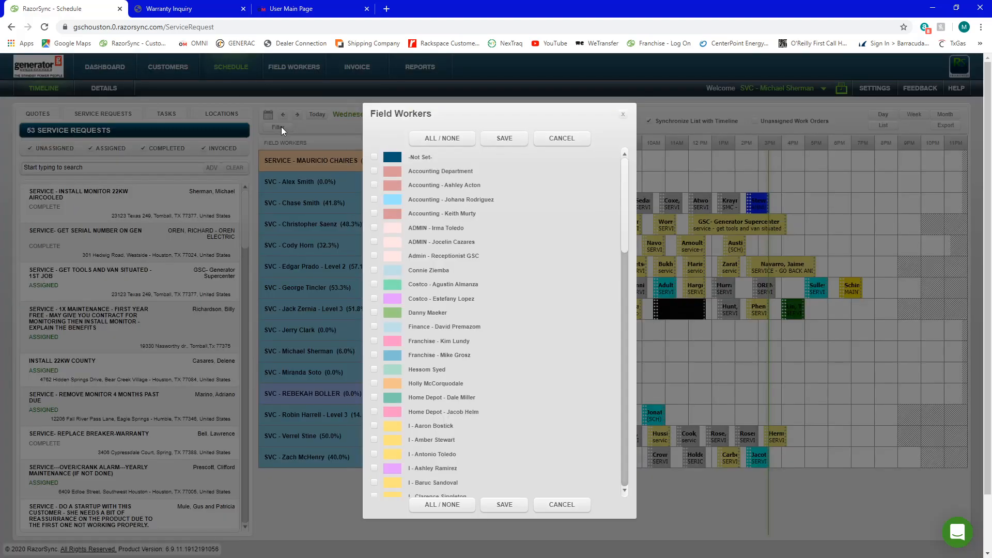
{"action": "left_click", "coordinate": [448, 141]}
{"action": "left_click", "coordinate": [374, 170]}
{"action": "left_click", "coordinate": [503, 138]}
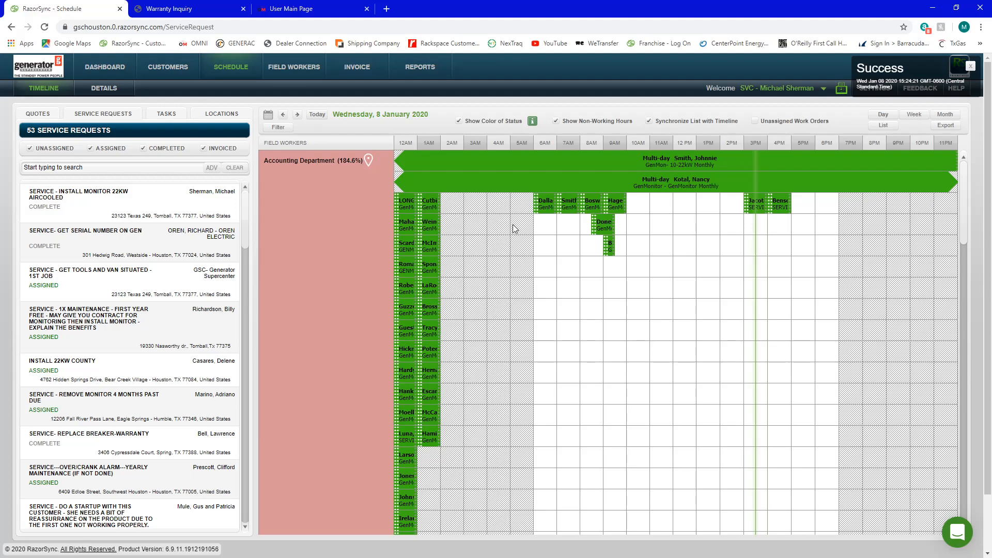
{"action": "scroll", "coordinate": [512, 232], "scroll_direction": "down", "scroll_amount": 5}
{"action": "scroll", "coordinate": [512, 232], "scroll_direction": "down", "scroll_amount": 8}
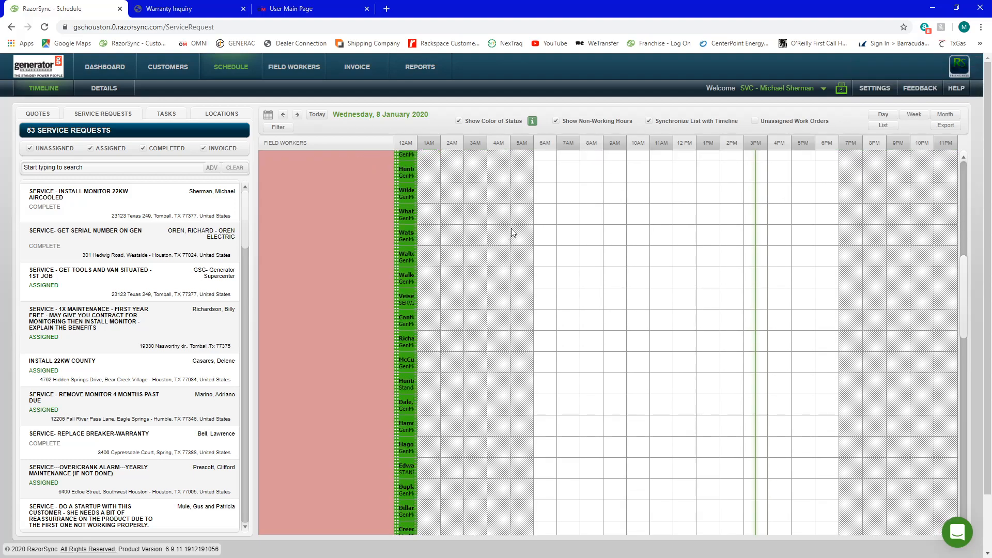
{"action": "scroll", "coordinate": [512, 232], "scroll_direction": "down", "scroll_amount": 8}
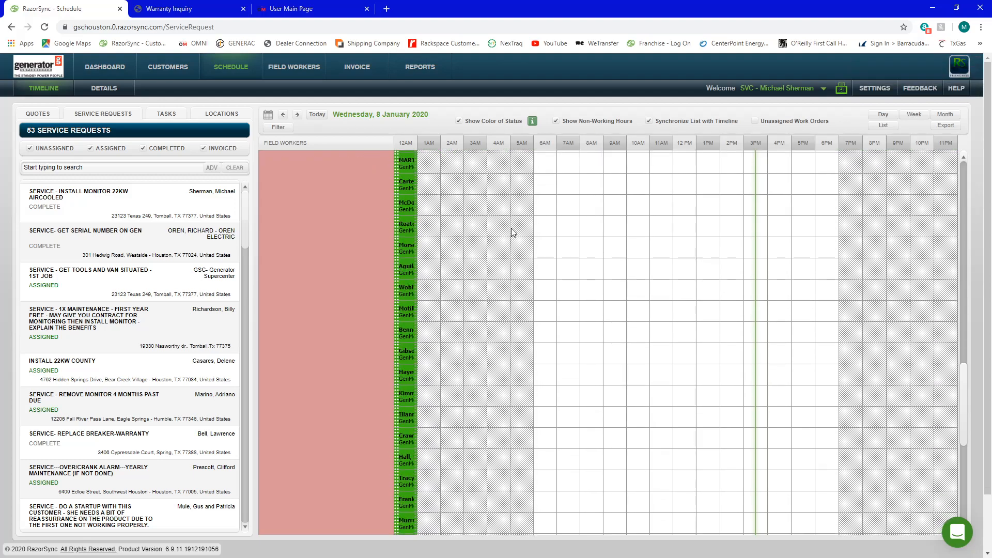
{"action": "scroll", "coordinate": [512, 233], "scroll_direction": "down", "scroll_amount": 4}
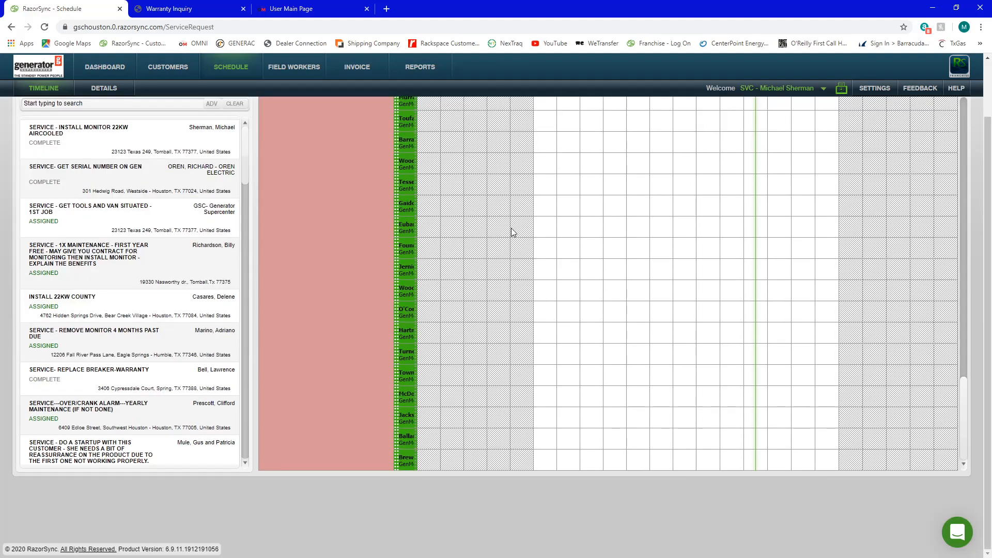
{"action": "scroll", "coordinate": [511, 232], "scroll_direction": "up", "scroll_amount": 5}
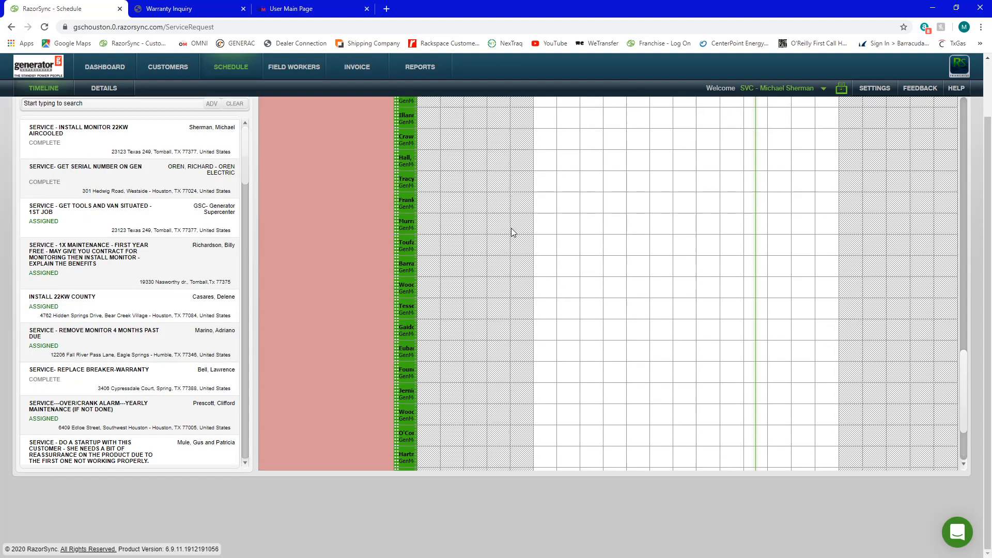
{"action": "scroll", "coordinate": [512, 233], "scroll_direction": "up", "scroll_amount": 10}
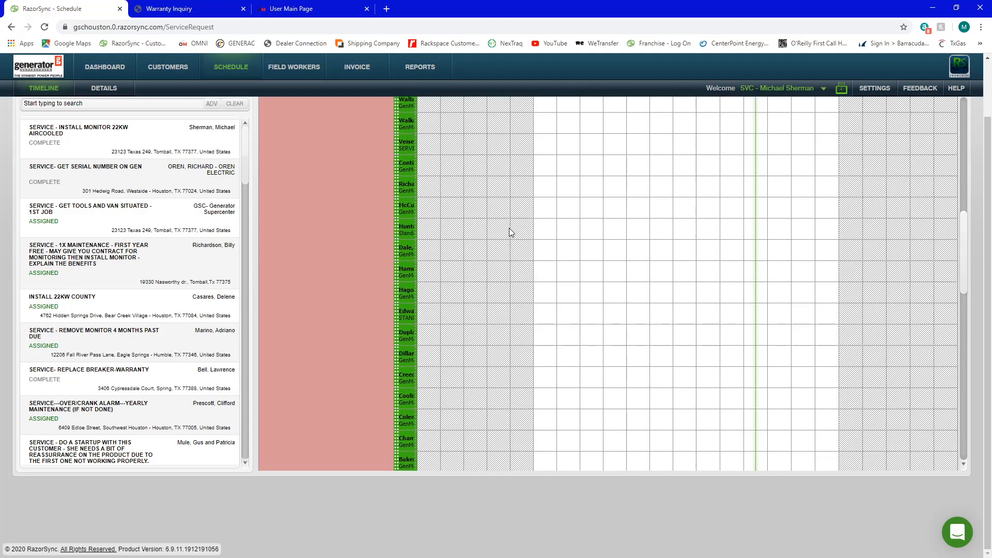
{"action": "scroll", "coordinate": [511, 232], "scroll_direction": "up", "scroll_amount": 8}
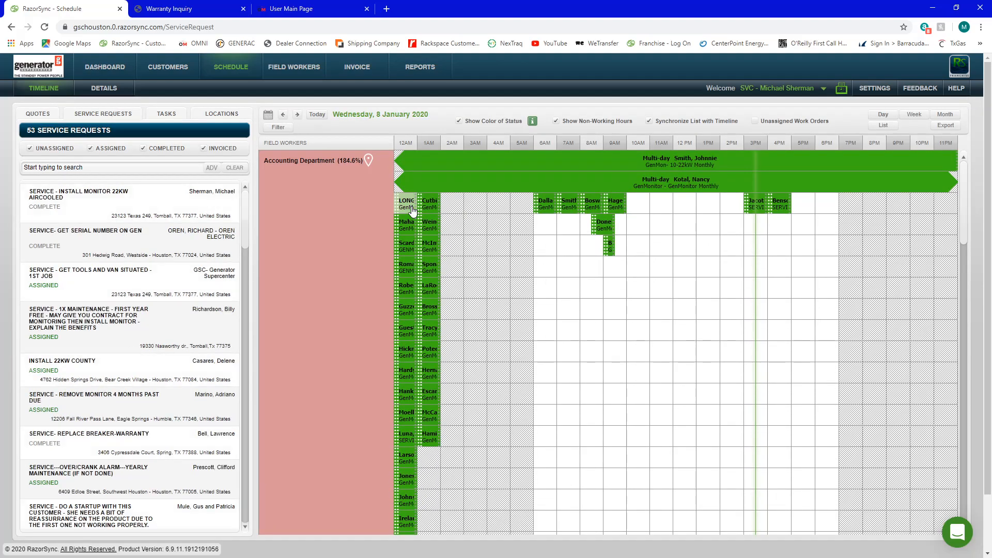
Step: Inspect work order 41166-3 (GenMon 10-22kW Monthly) and its status options, leaving it Invoiced
{"action": "double_click", "coordinate": [413, 211]}
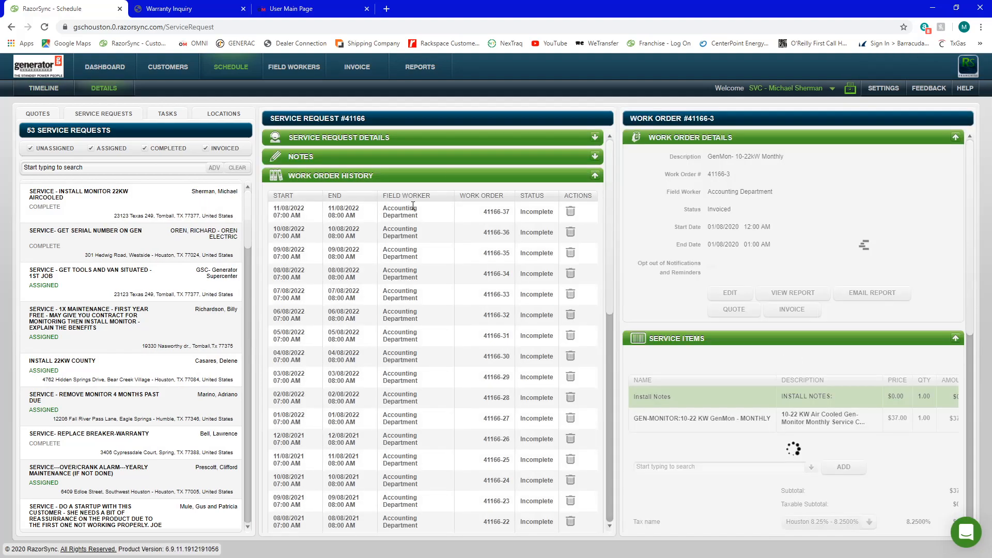
{"action": "left_click", "coordinate": [722, 297]}
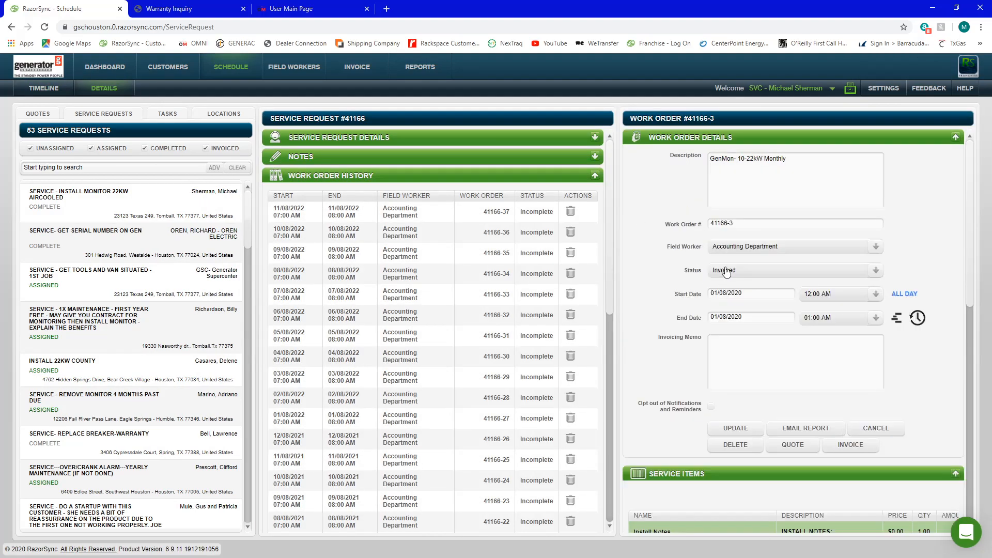
{"action": "left_click", "coordinate": [727, 271]}
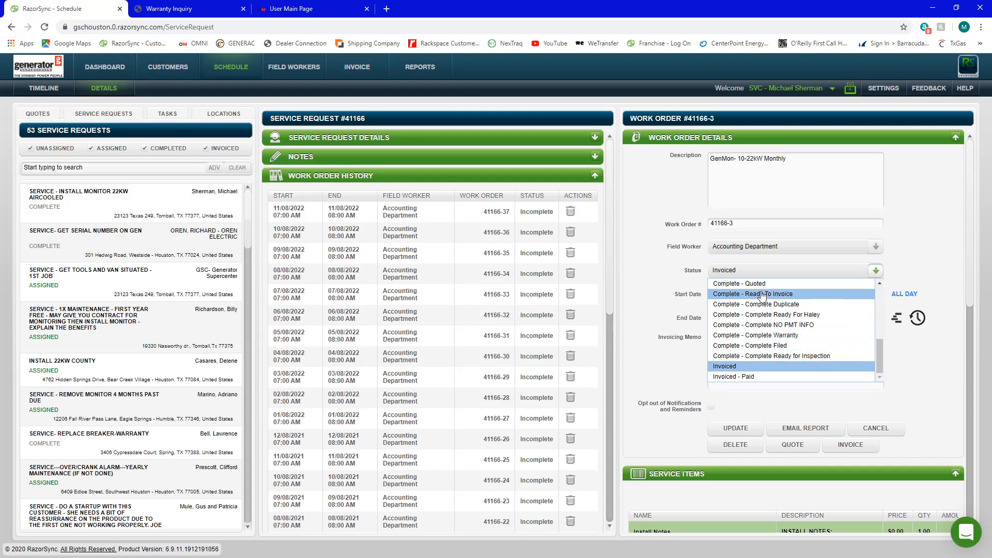
{"action": "left_click", "coordinate": [876, 431]}
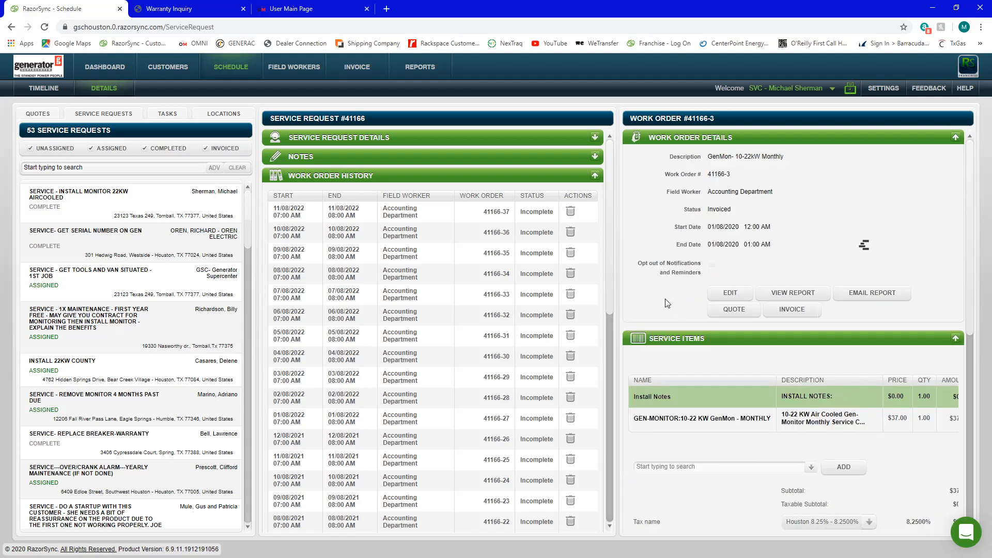
Step: Move the schedule timeline to 10 January 2020
{"action": "left_click", "coordinate": [50, 91]}
{"action": "left_click", "coordinate": [268, 118]}
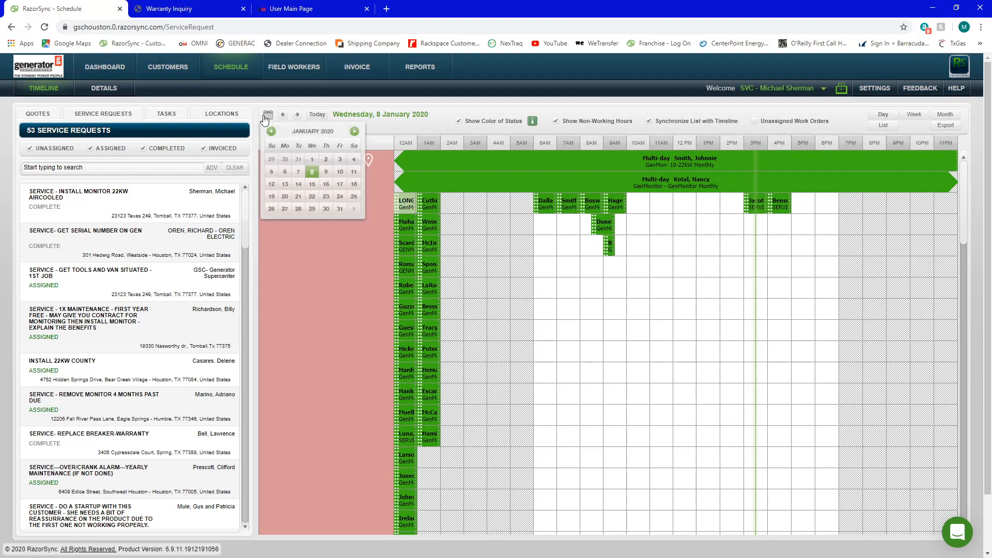
{"action": "left_click", "coordinate": [326, 173]}
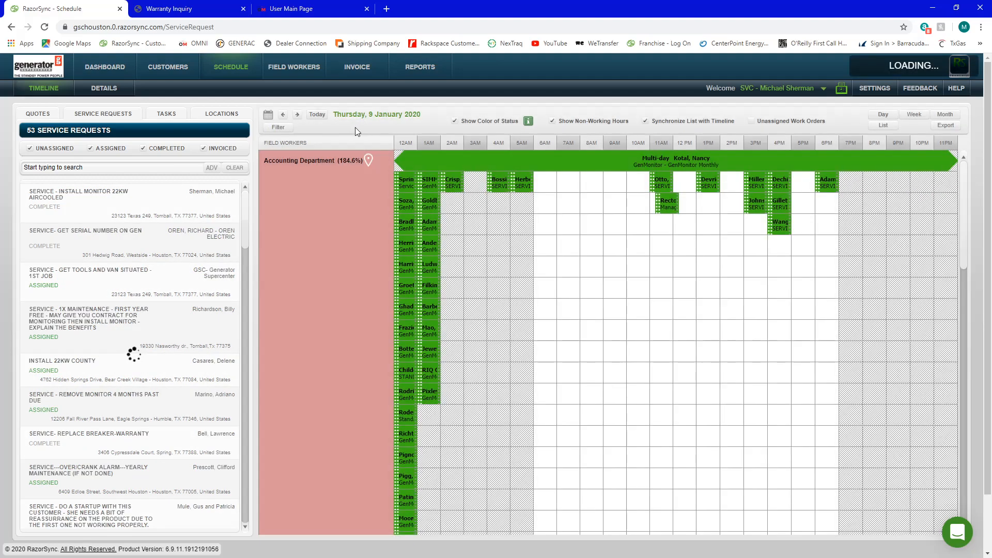
{"action": "left_click", "coordinate": [296, 116]}
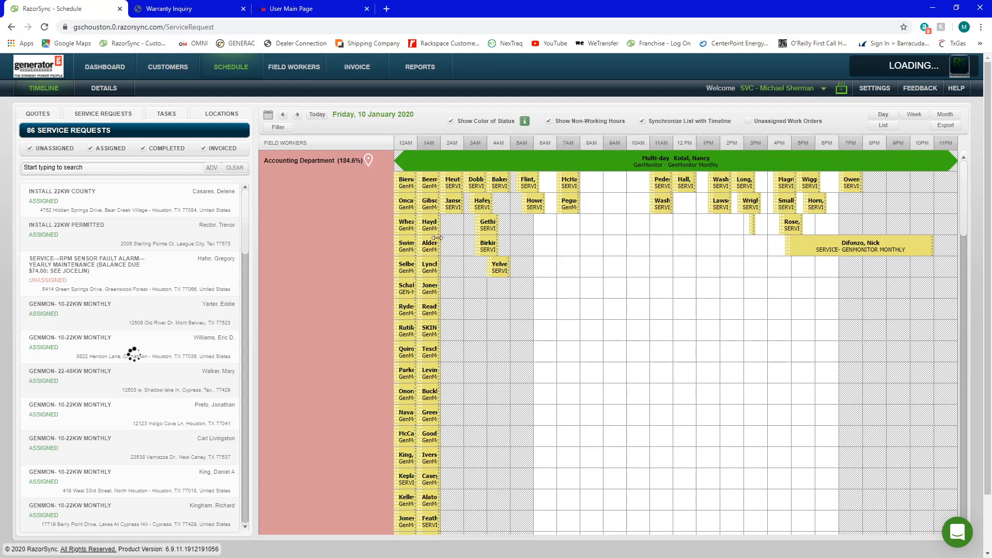
Step: Open service request #6283, the 12 AM GenMon Monthly work order 6283-39
{"action": "left_click", "coordinate": [406, 183]}
{"action": "left_click", "coordinate": [407, 186]}
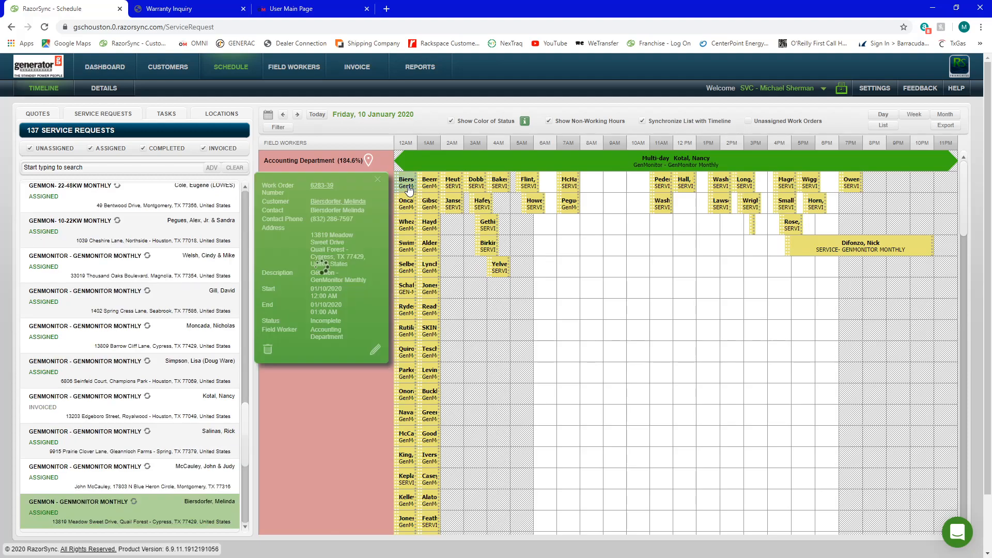
{"action": "double_click", "coordinate": [407, 186]}
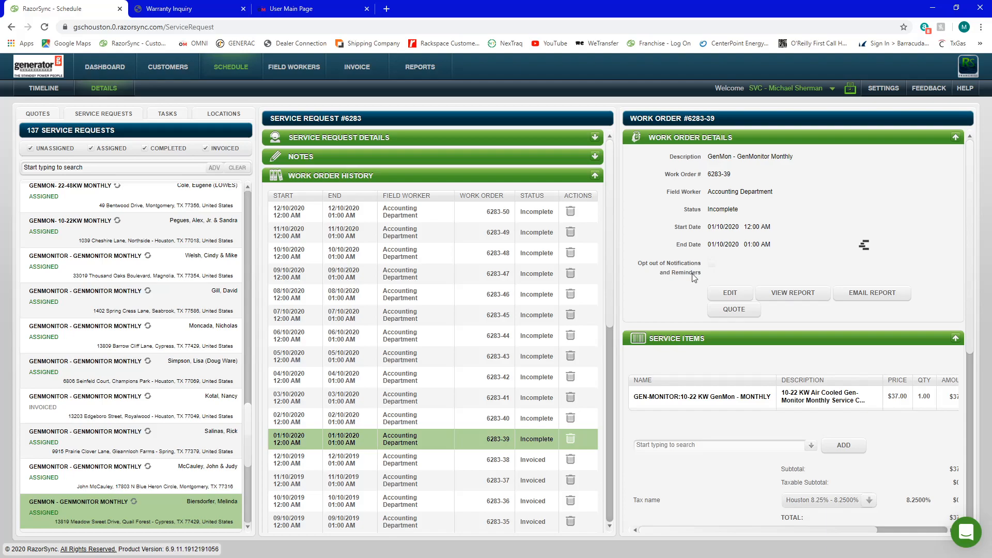
Step: Set the 12 AM work order 6283-39 to Complete - Ready To Invoice and save
{"action": "left_click", "coordinate": [730, 295]}
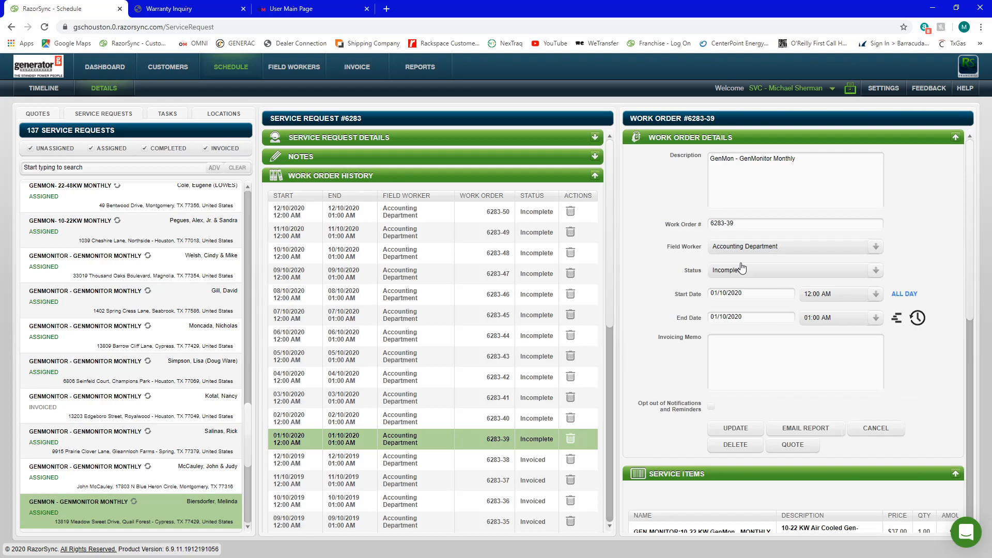
{"action": "left_click", "coordinate": [742, 270]}
{"action": "scroll", "coordinate": [745, 336], "scroll_direction": "down", "scroll_amount": 5}
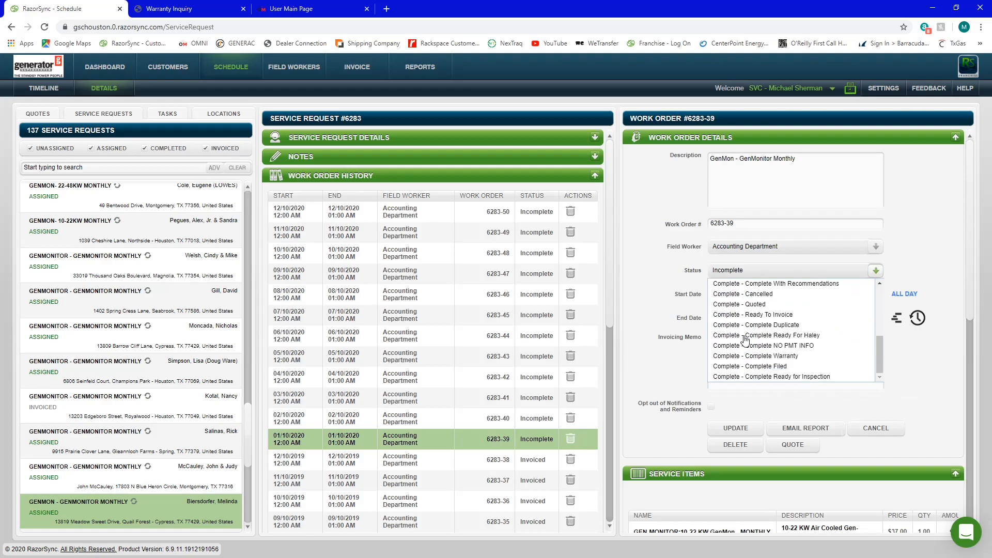
{"action": "left_click", "coordinate": [744, 314]}
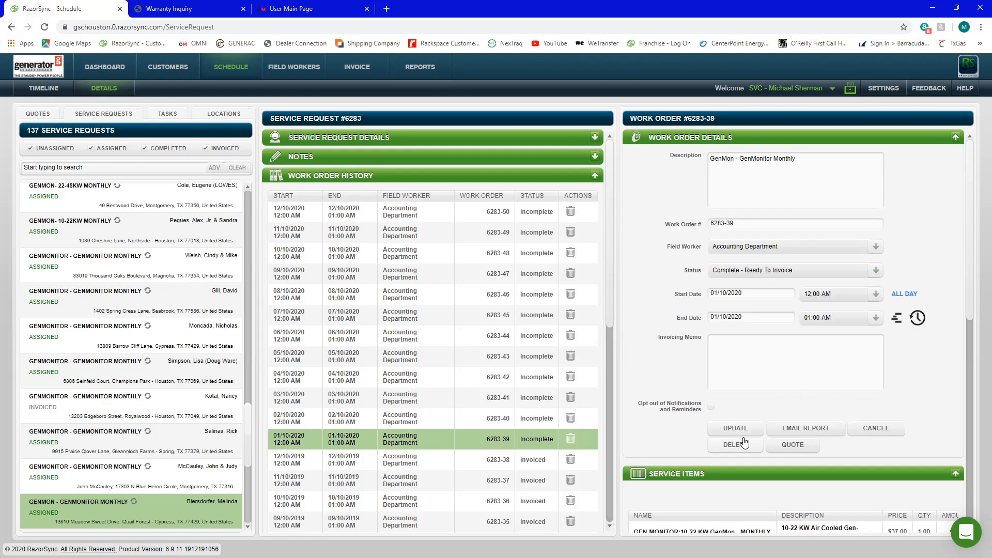
{"action": "left_click", "coordinate": [735, 427]}
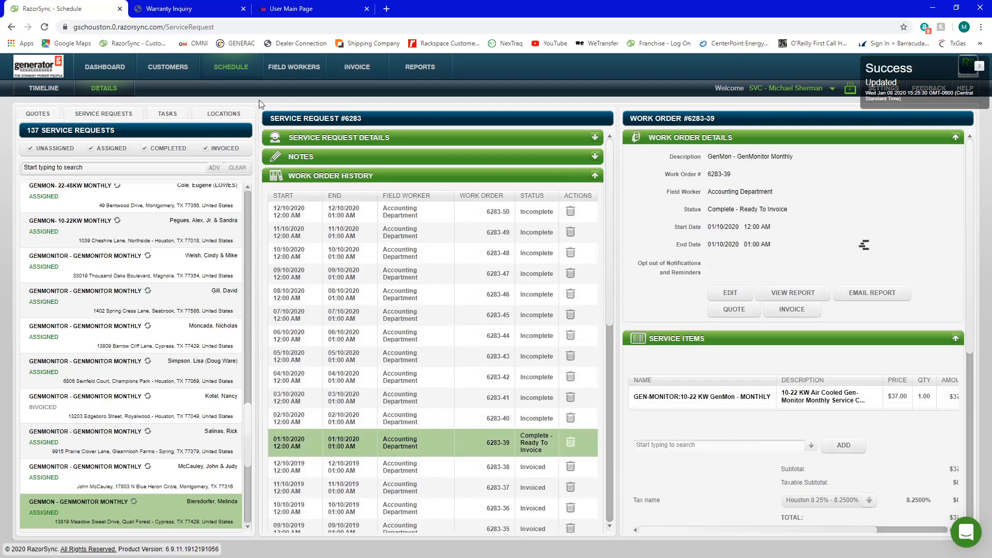
Step: Set the 1 AM work order 39298-2 to Complete - Ready To Invoice and return to the timeline
{"action": "left_click", "coordinate": [55, 89]}
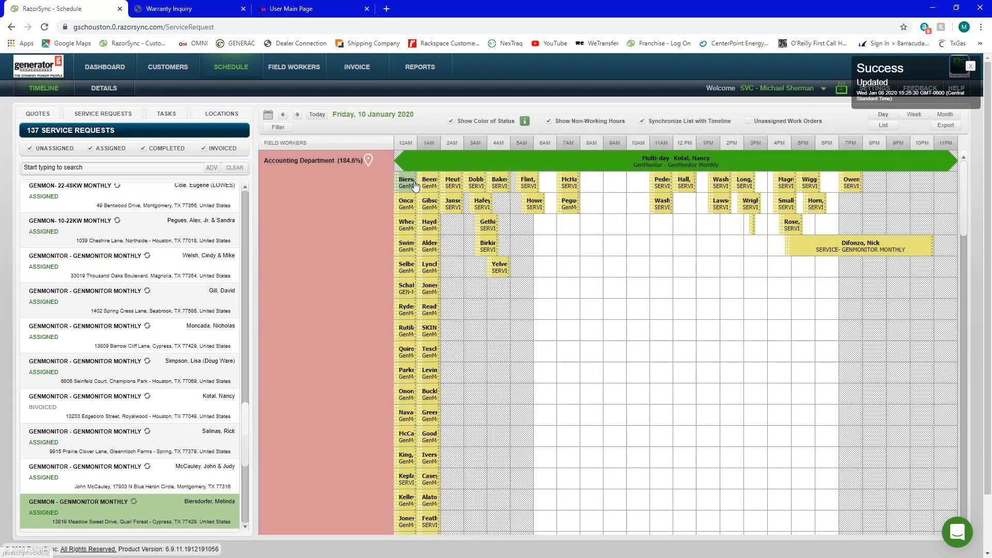
{"action": "double_click", "coordinate": [429, 187]}
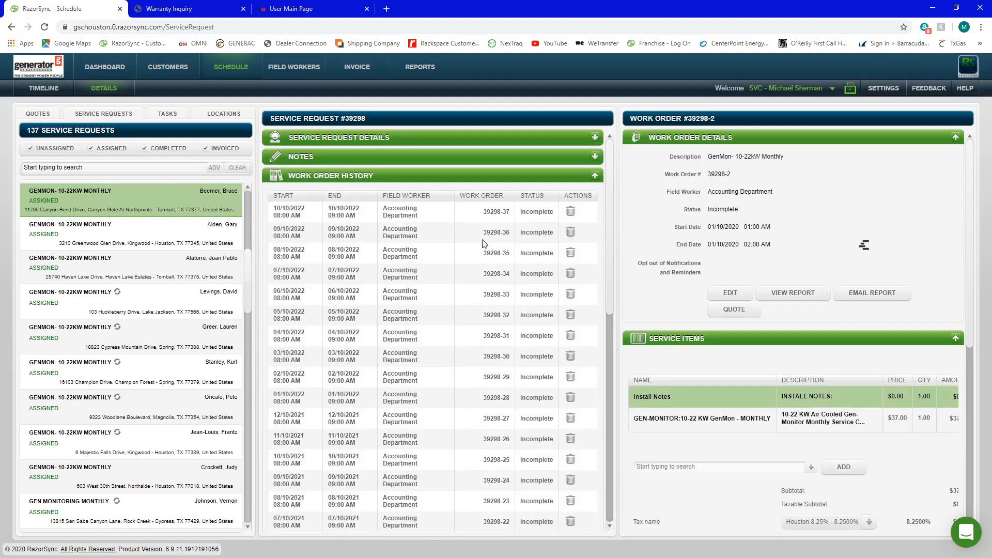
{"action": "left_click", "coordinate": [740, 293]}
{"action": "left_click", "coordinate": [745, 272]}
{"action": "scroll", "coordinate": [757, 347], "scroll_direction": "down", "scroll_amount": 5}
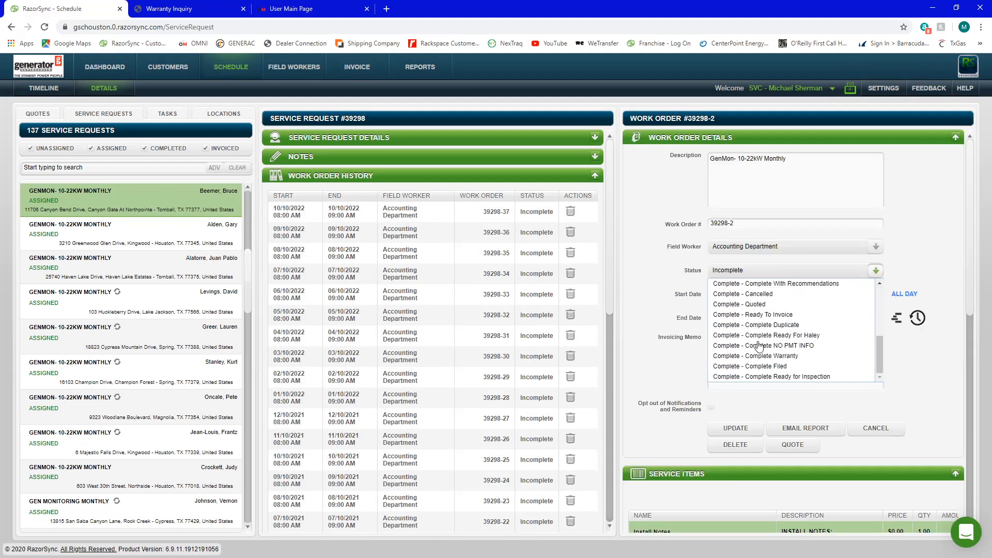
{"action": "left_click", "coordinate": [759, 315]}
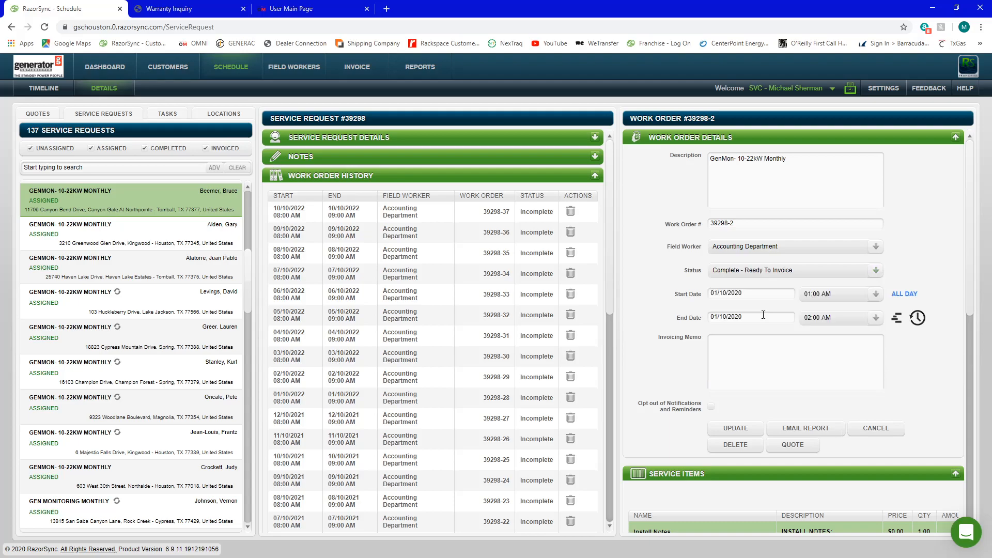
{"action": "left_click", "coordinate": [740, 428]}
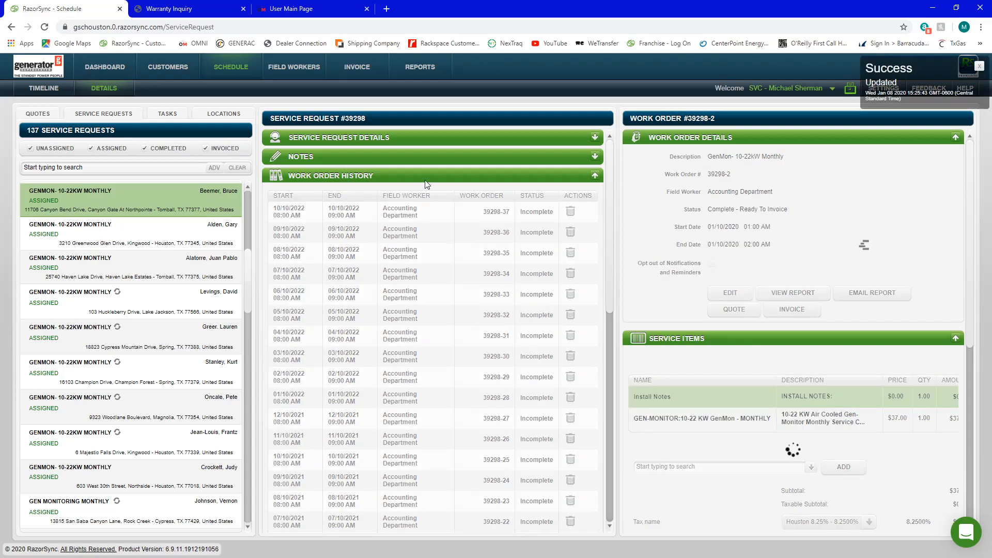
{"action": "left_click", "coordinate": [51, 91]}
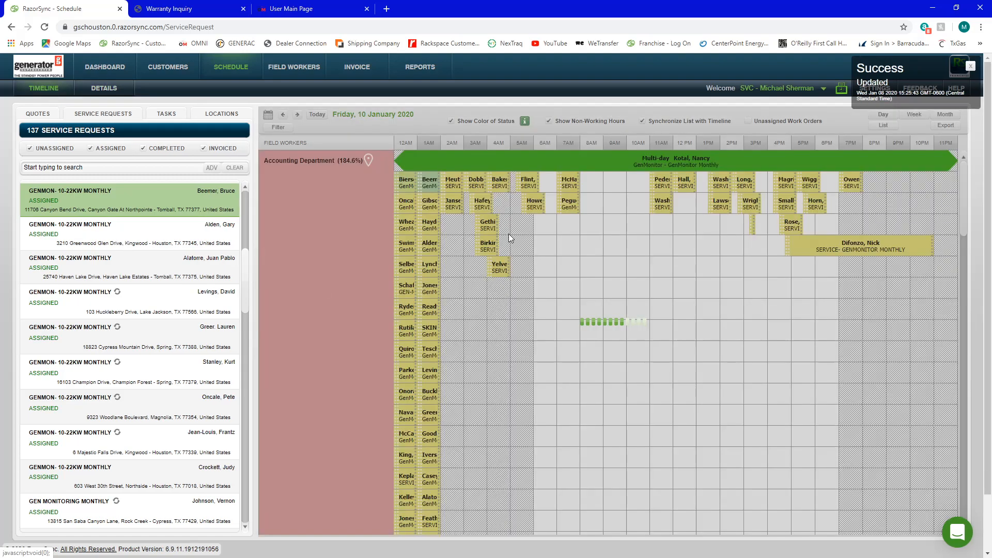
Step: Open the 2 AM work order 1726-27 for editing, leaving it Incomplete, and reveal its Service Forms
{"action": "left_click", "coordinate": [453, 186]}
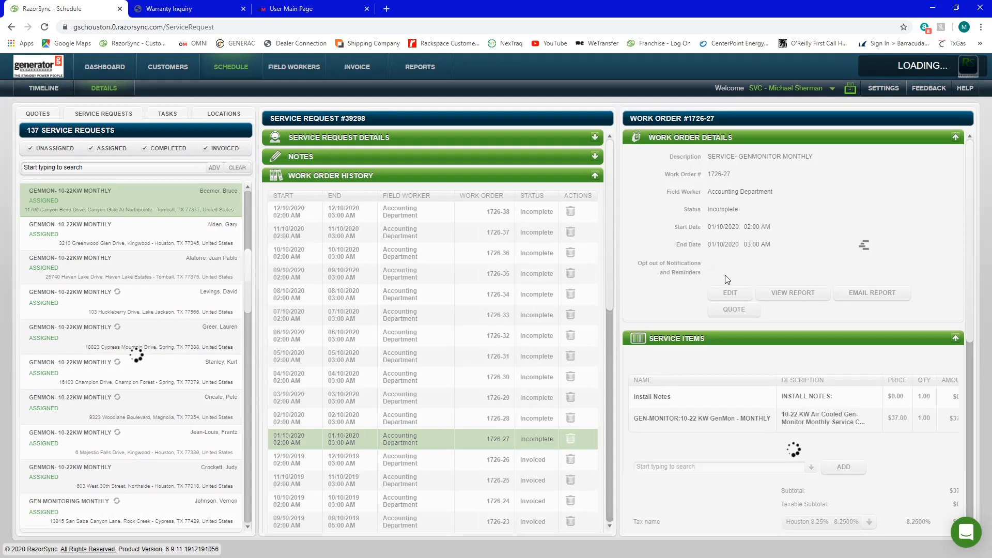
{"action": "left_click", "coordinate": [736, 292]}
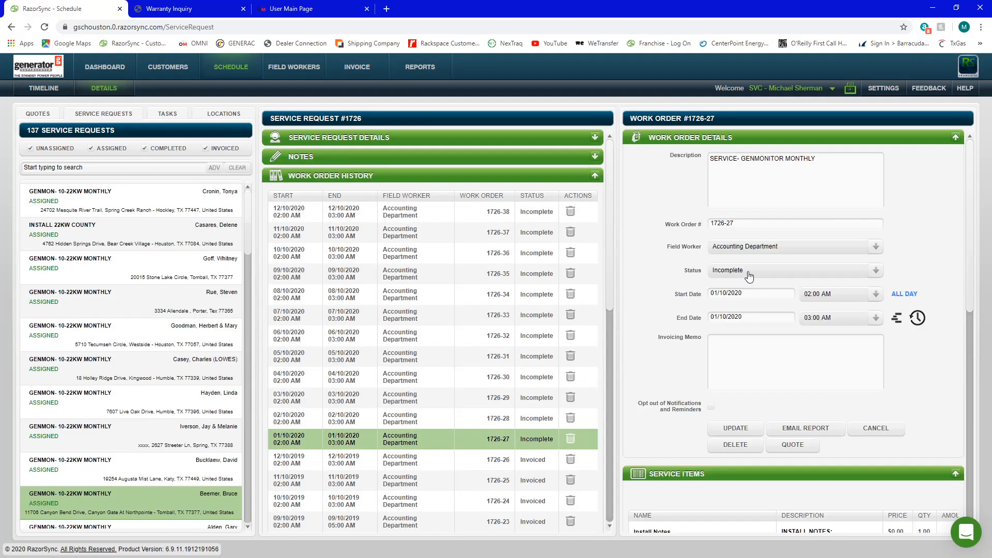
{"action": "left_click", "coordinate": [749, 271]}
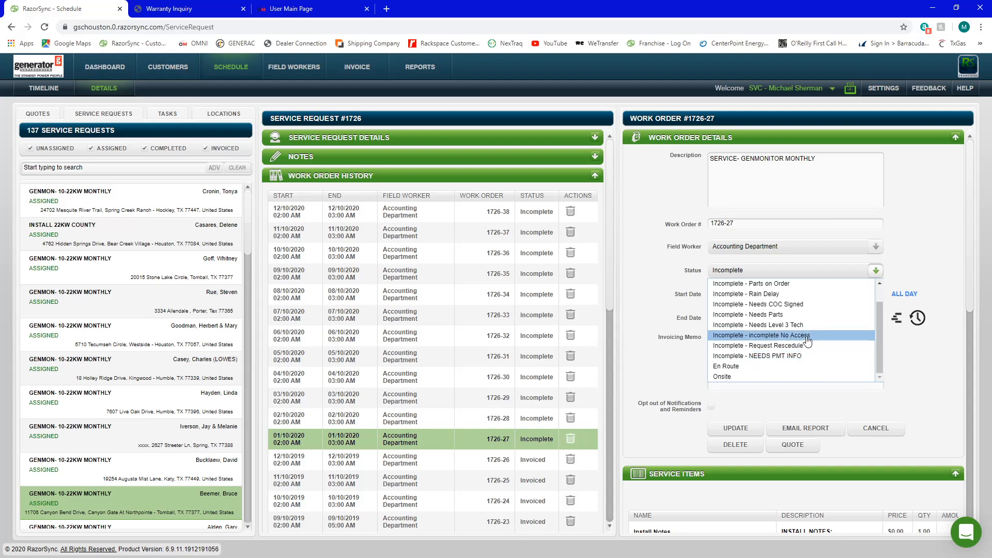
{"action": "left_click", "coordinate": [906, 361]}
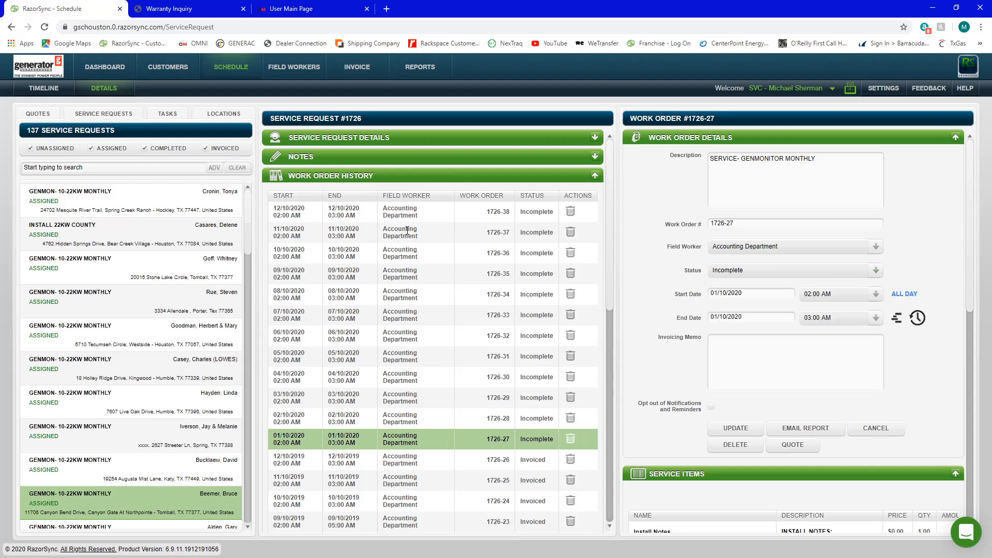
{"action": "scroll", "coordinate": [817, 391], "scroll_direction": "down", "scroll_amount": 5}
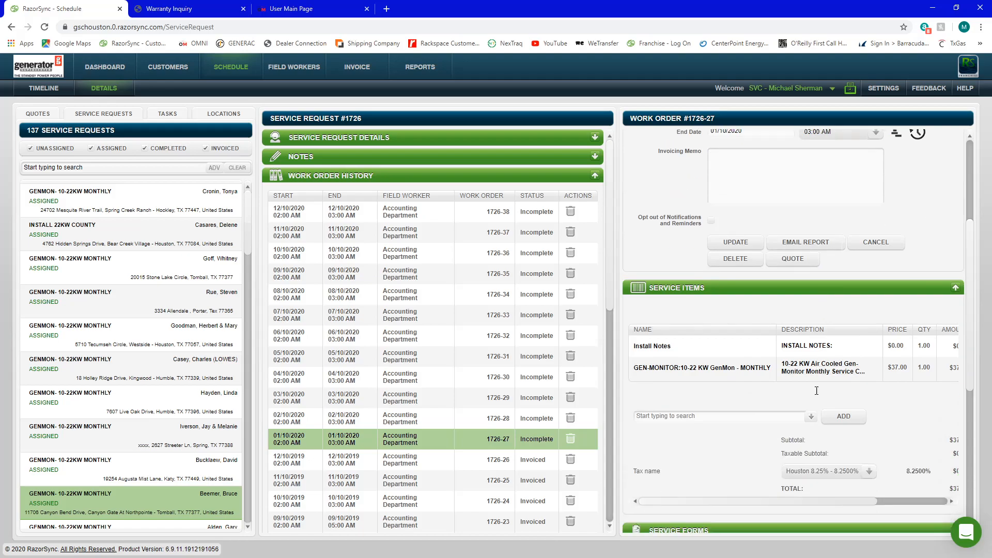
{"action": "scroll", "coordinate": [816, 391], "scroll_direction": "down", "scroll_amount": 2}
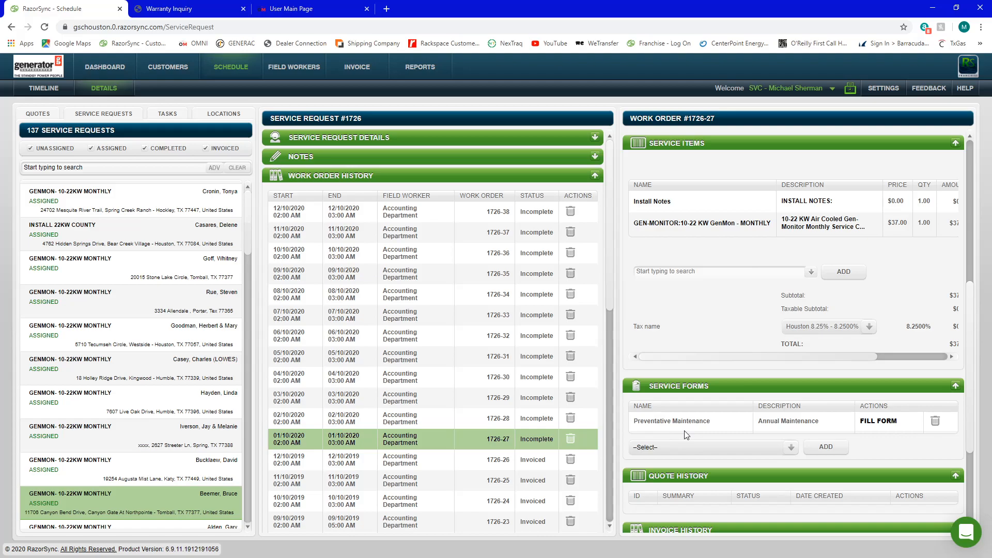
Step: Inspect and then delete the Preventative Maintenance service form from work order 1726-27
{"action": "left_click", "coordinate": [867, 423]}
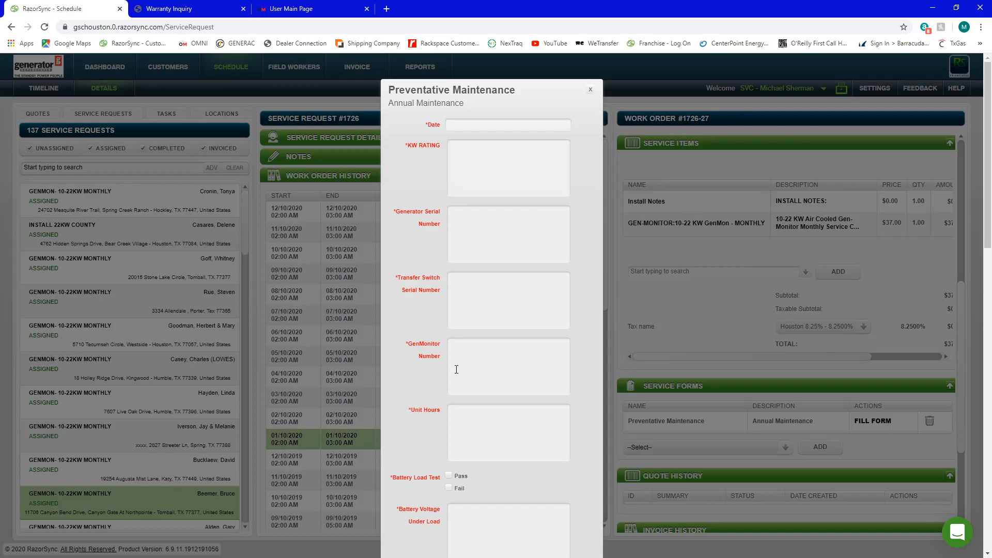
{"action": "left_click", "coordinate": [589, 92]}
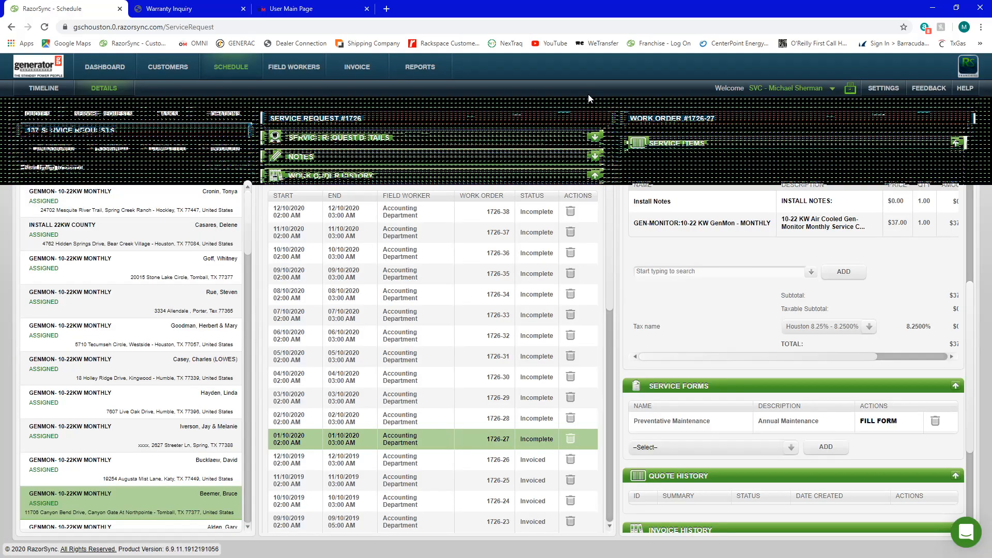
{"action": "left_click", "coordinate": [935, 424]}
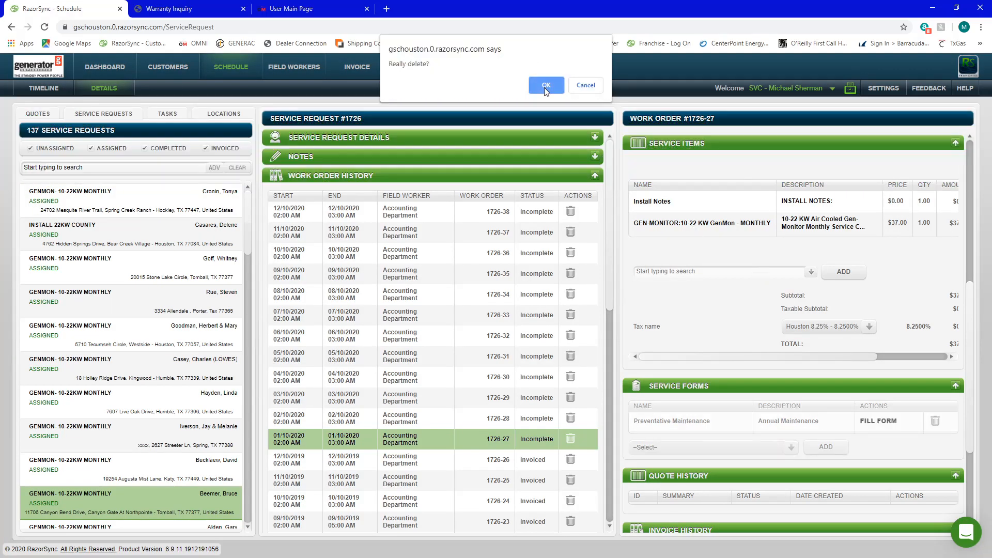
{"action": "left_click", "coordinate": [545, 87]}
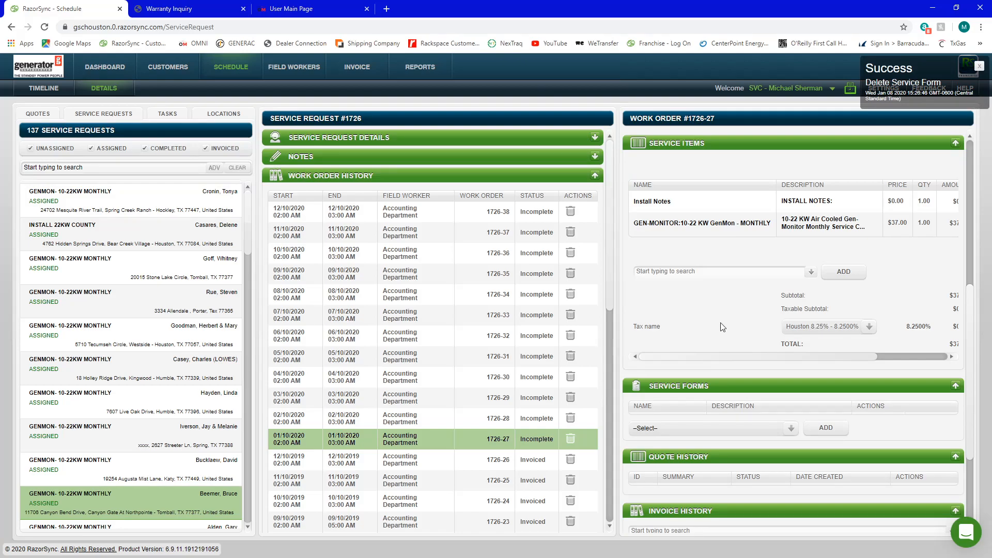
Step: Set work order 1726-27's status to Complete - Ready To Invoice and save
{"action": "left_click", "coordinate": [752, 270]}
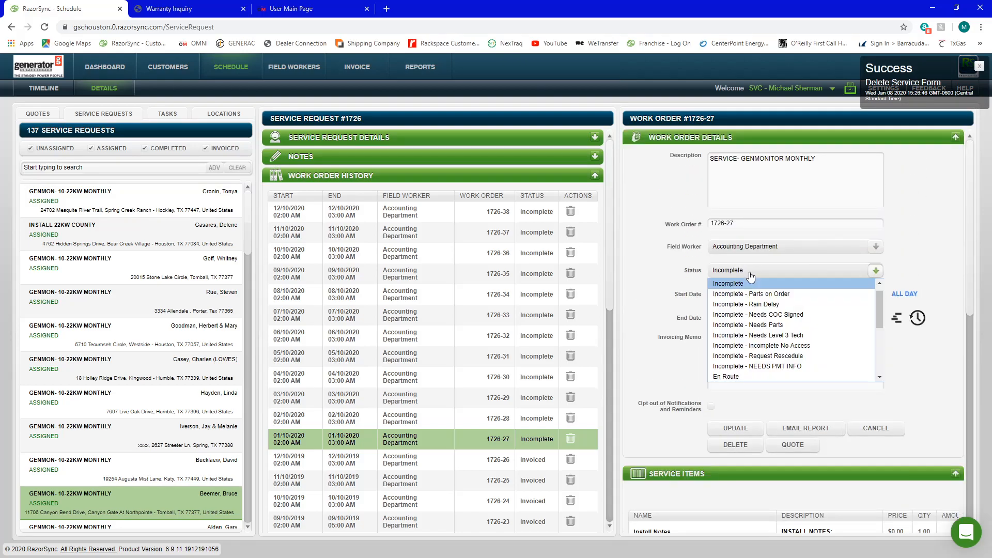
{"action": "scroll", "coordinate": [756, 336], "scroll_direction": "down", "scroll_amount": 5}
{"action": "scroll", "coordinate": [756, 337], "scroll_direction": "up", "scroll_amount": 3}
{"action": "scroll", "coordinate": [757, 335], "scroll_direction": "down", "scroll_amount": 3}
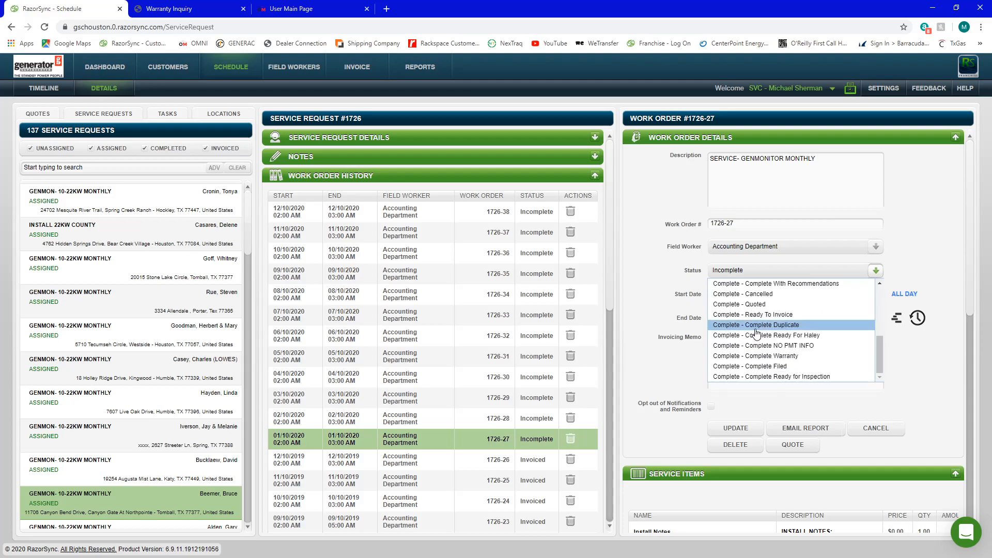
{"action": "left_click", "coordinate": [758, 314]}
{"action": "left_click", "coordinate": [738, 428]}
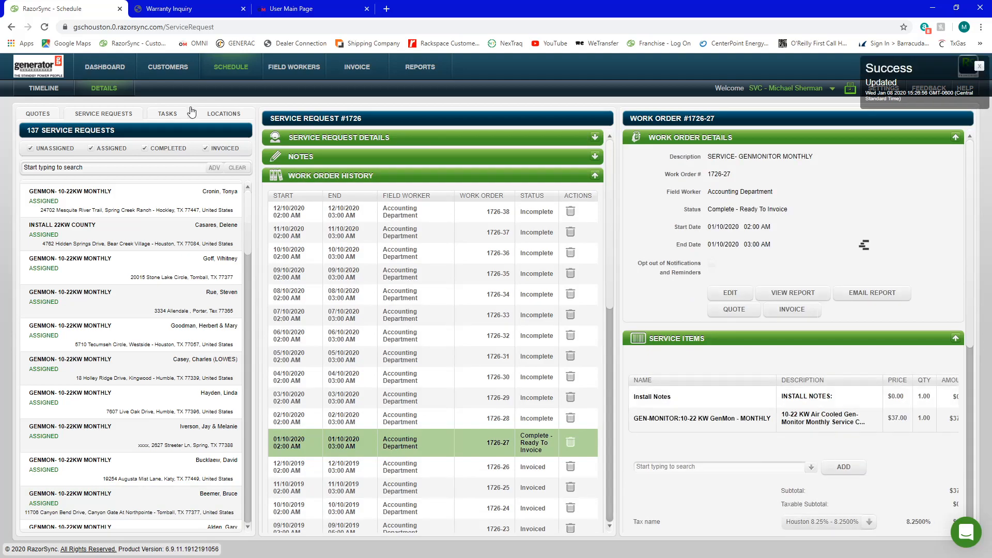
Step: Return to the Accounting Department's timeline for Friday, 10 January 2020, showing the three GenMon work orders
{"action": "left_click", "coordinate": [43, 88]}
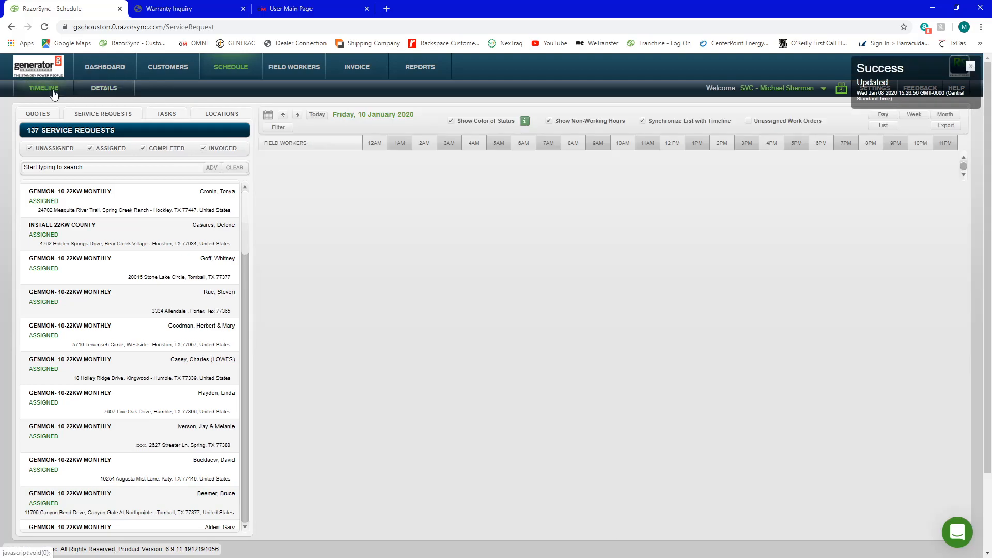